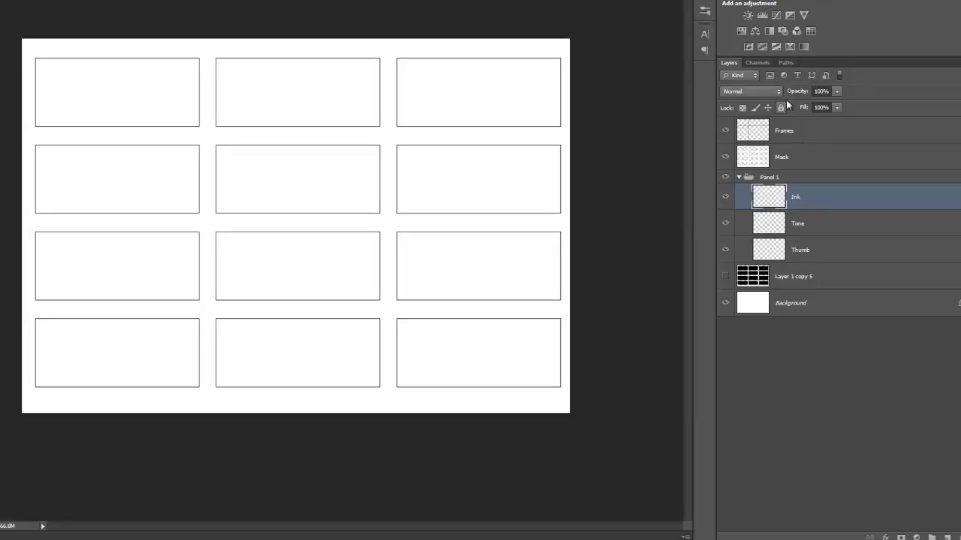
Step: Select the Frames layer and toggle its visibility off and back on to examine the panel outlines
{"action": "left_click", "coordinate": [801, 141]}
{"action": "left_click", "coordinate": [725, 132]}
{"action": "left_click", "coordinate": [725, 131]}
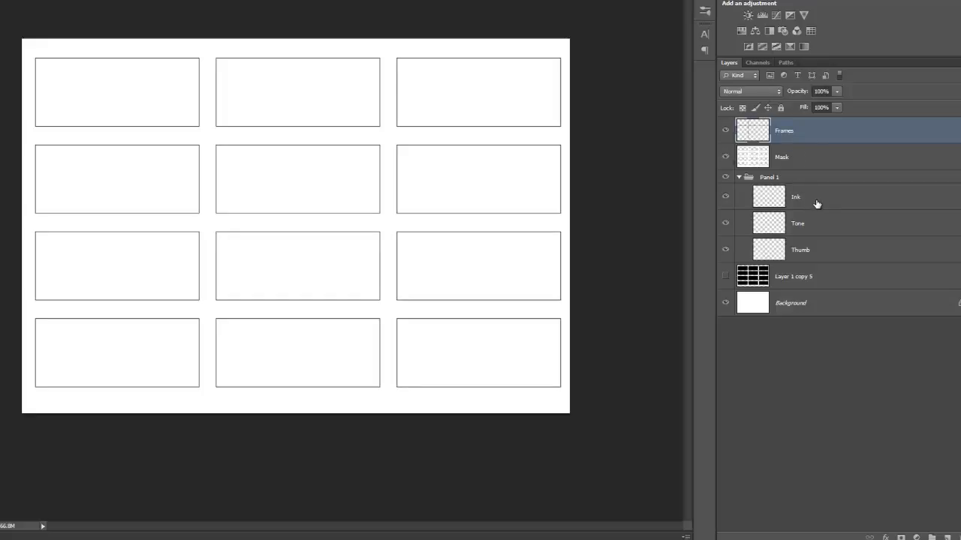
Step: Collapse the Panel 1 group and duplicate it within the template, keeping the default name
{"action": "left_click", "coordinate": [739, 177]}
{"action": "left_click", "coordinate": [813, 178]}
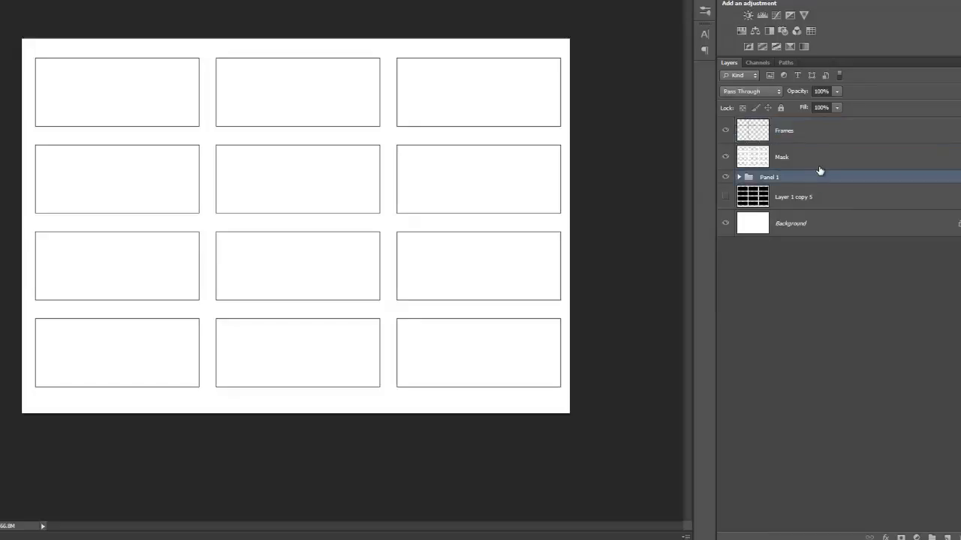
{"action": "right_click", "coordinate": [827, 177]}
{"action": "left_click", "coordinate": [861, 205]}
{"action": "left_click", "coordinate": [569, 98]}
Step: Expand the Panel 1 copy group and go through its Ink, Tone and Thumb layers
{"action": "left_click", "coordinate": [739, 177]}
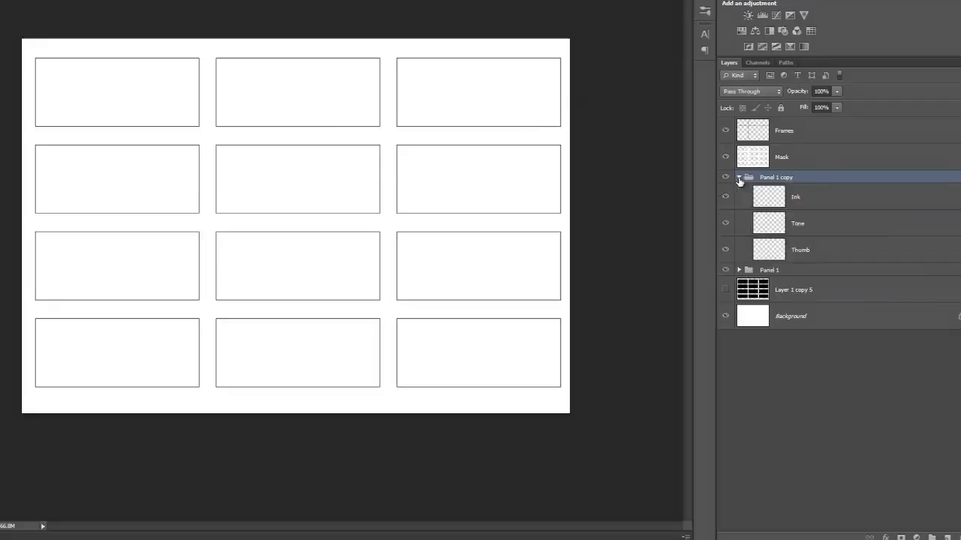
{"action": "left_click", "coordinate": [815, 196]}
{"action": "left_click", "coordinate": [813, 223]}
{"action": "left_click", "coordinate": [826, 246]}
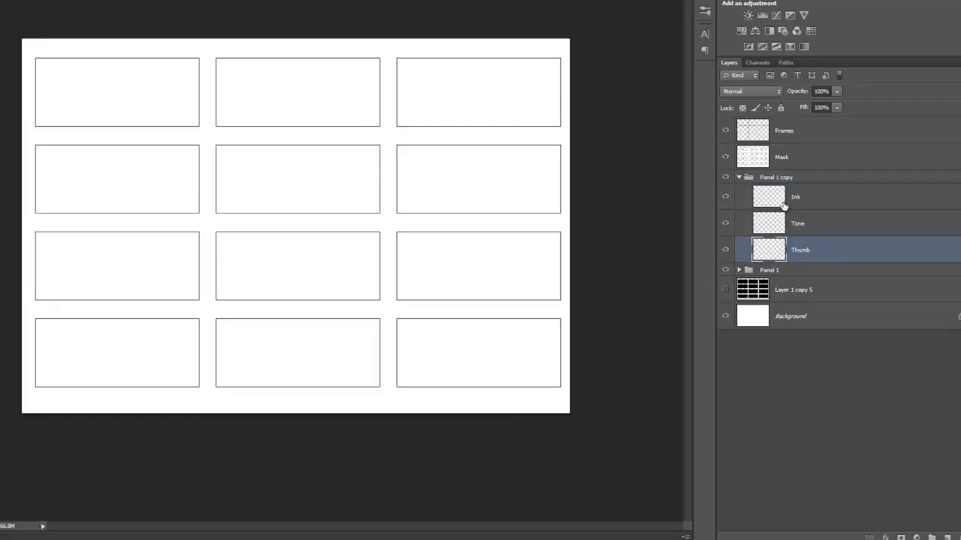
{"action": "left_click", "coordinate": [818, 197]}
{"action": "left_click", "coordinate": [818, 223]}
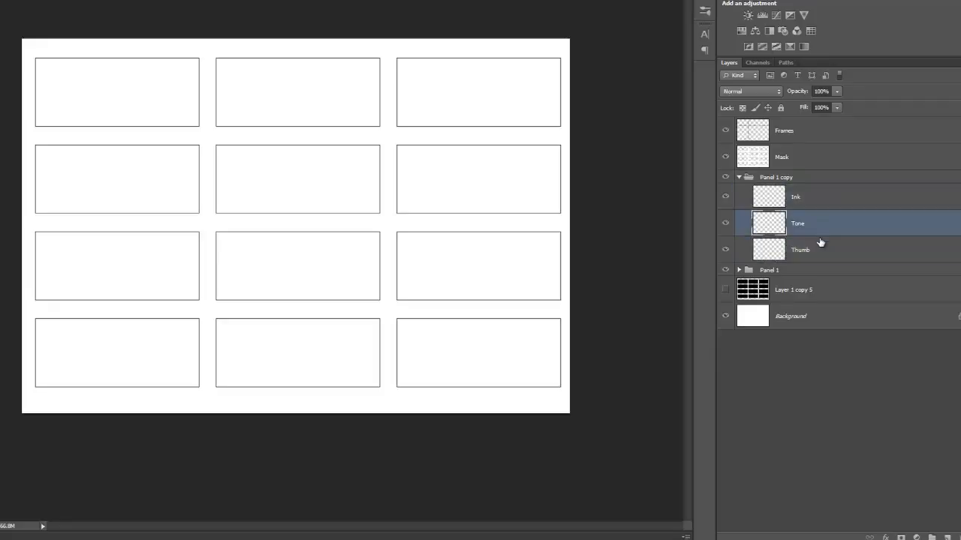
{"action": "left_click", "coordinate": [822, 248]}
{"action": "left_click", "coordinate": [812, 197]}
{"action": "left_click", "coordinate": [816, 223]}
{"action": "left_click", "coordinate": [818, 248]}
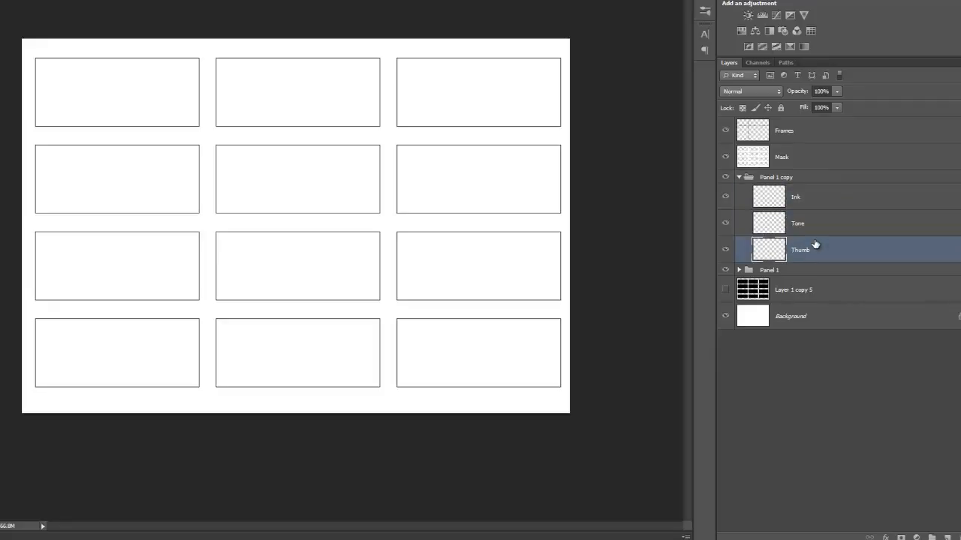
Step: Collapse Panel 1 copy, examine the Thumb, Tone and Ink layers inside Panel 1, and briefly show the hidden Layer 1 copy 5
{"action": "left_click", "coordinate": [739, 178]}
{"action": "left_click", "coordinate": [788, 192]}
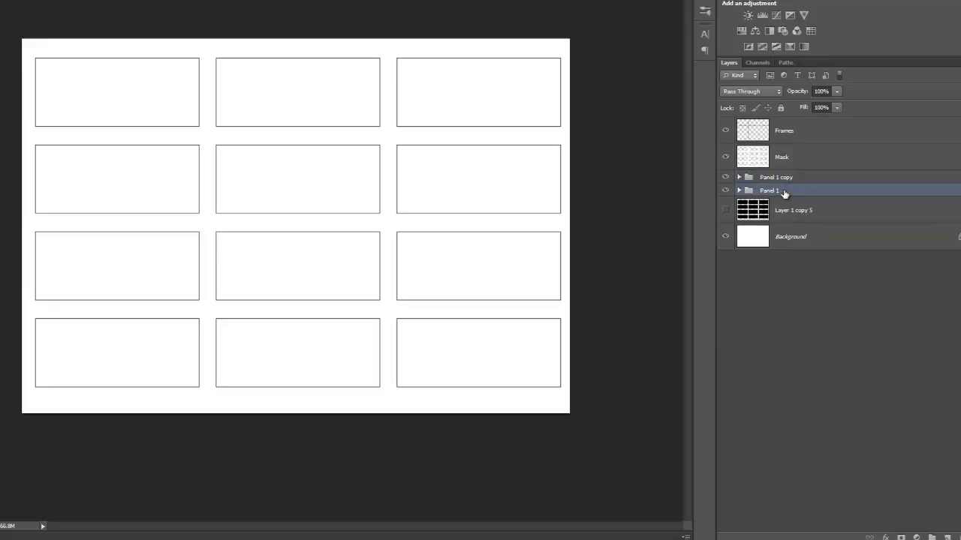
{"action": "left_click", "coordinate": [739, 191]}
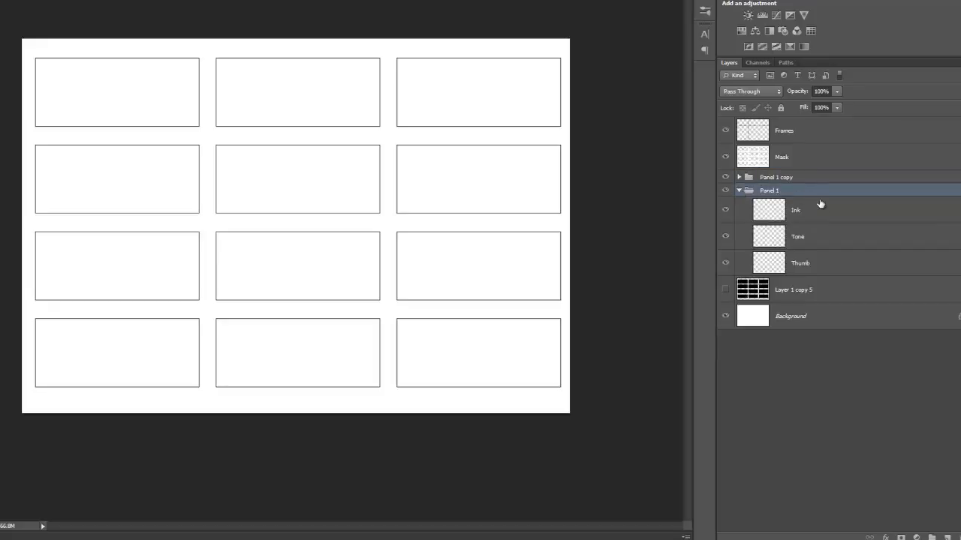
{"action": "left_click", "coordinate": [820, 259]}
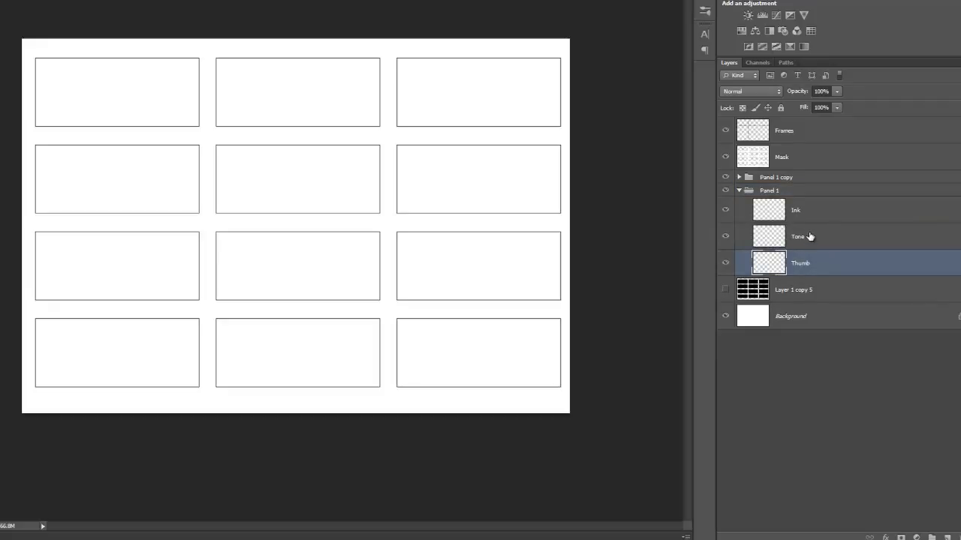
{"action": "left_click", "coordinate": [810, 236]}
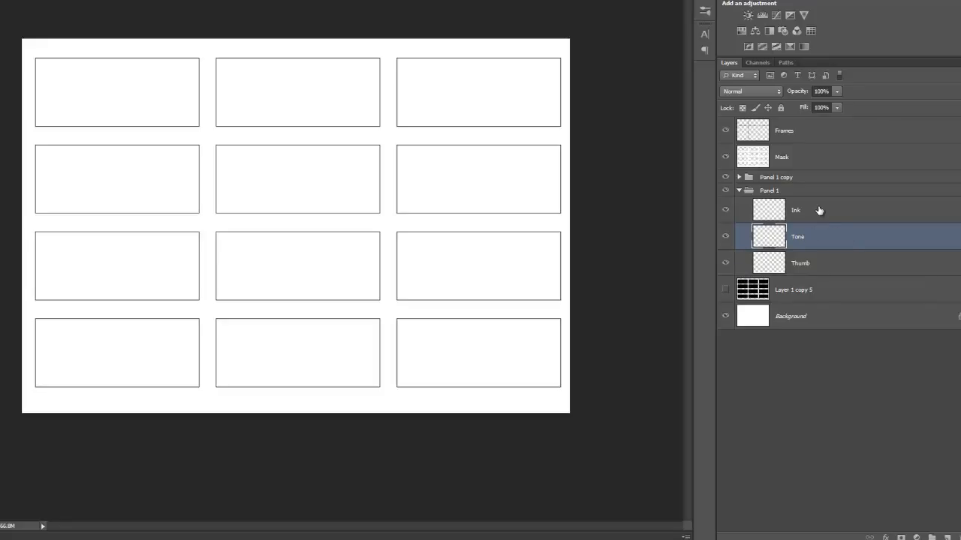
{"action": "left_click", "coordinate": [820, 211]}
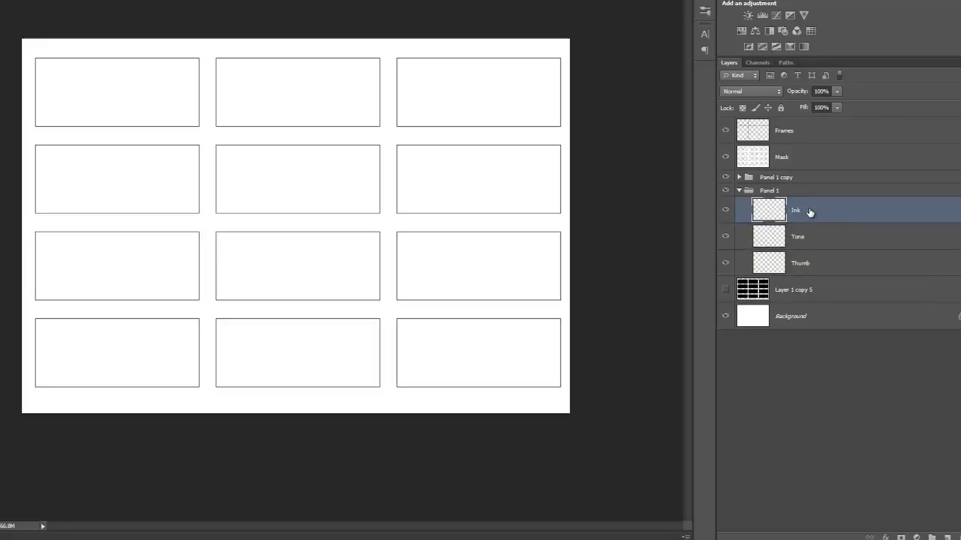
{"action": "left_click", "coordinate": [725, 290]}
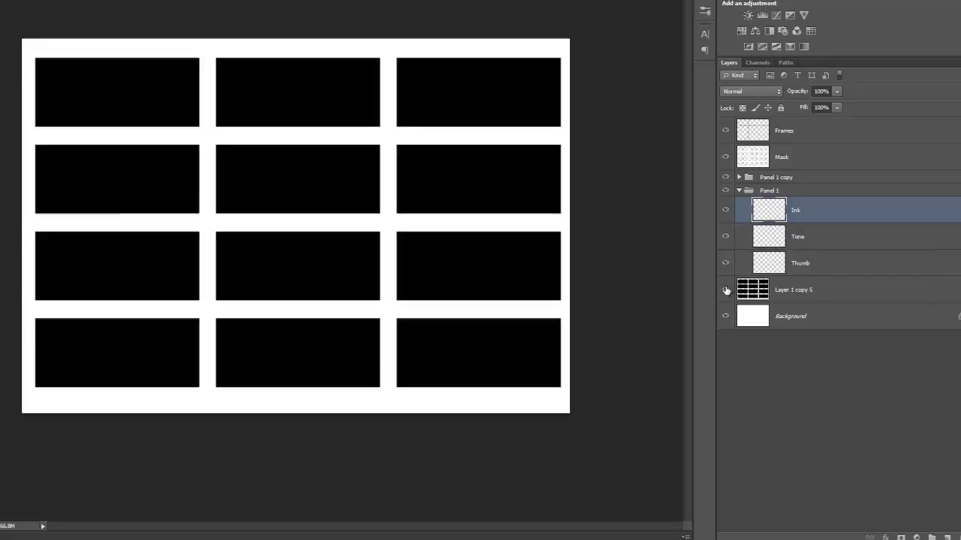
{"action": "left_click", "coordinate": [726, 291]}
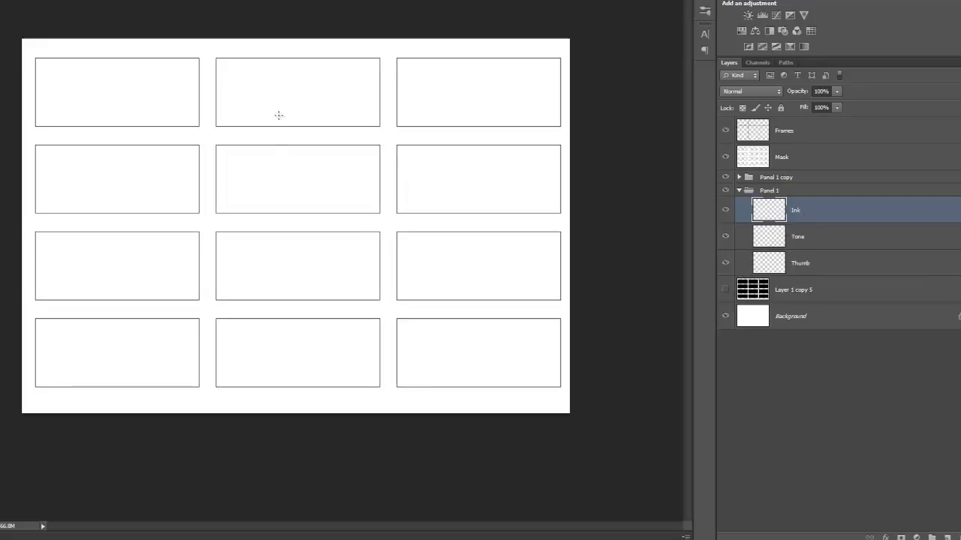
Step: Test the mask with a wavy brush stroke across the panels on Panel 1's Ink layer, toggling the Mask layer's visibility, and undo the stroke
{"action": "mouse_move", "coordinate": [114, 298]}
{"action": "left_mouse_down"}
{"action": "mouse_move", "coordinate": [182, 108]}
{"action": "mouse_move", "coordinate": [229, 341]}
{"action": "mouse_move", "coordinate": [346, 75]}
{"action": "mouse_move", "coordinate": [325, 343]}
{"action": "mouse_move", "coordinate": [468, 86]}
{"action": "mouse_move", "coordinate": [475, 339]}
{"action": "mouse_move", "coordinate": [592, 252]}
{"action": "left_mouse_up"}
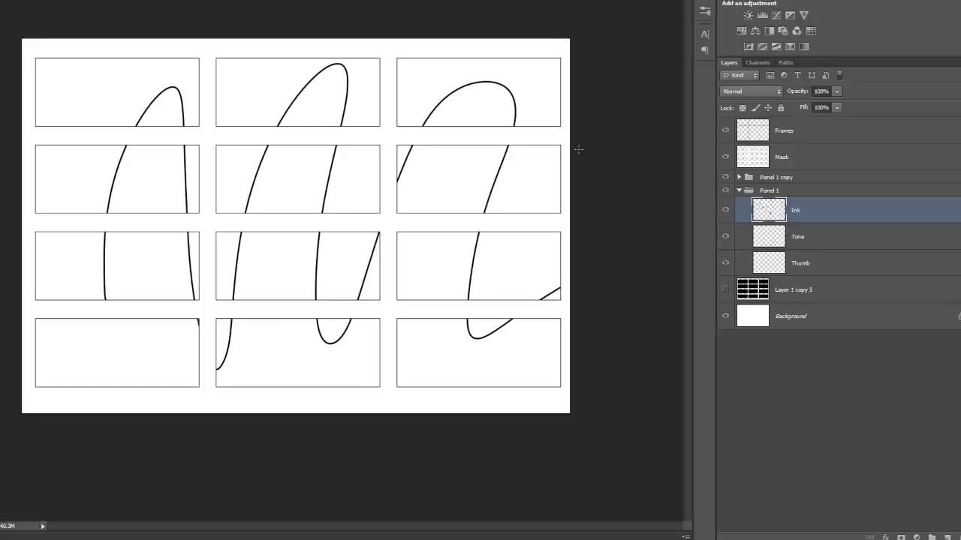
{"action": "left_click", "coordinate": [728, 158]}
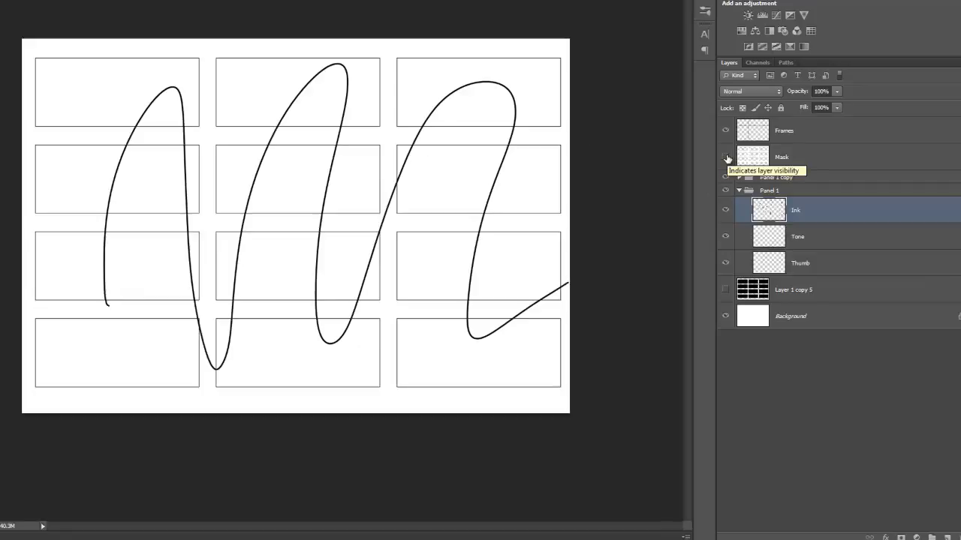
{"action": "left_click", "coordinate": [725, 158]}
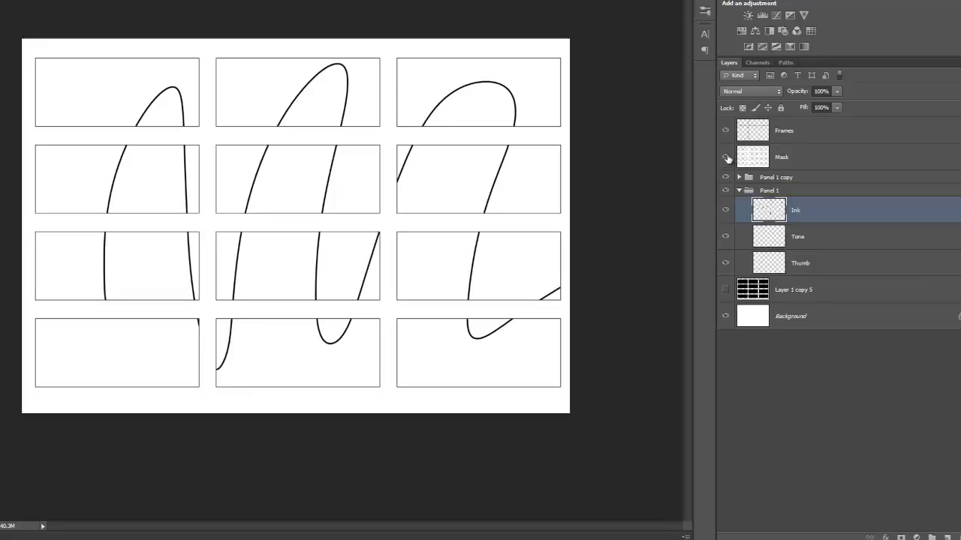
{"action": "left_click", "coordinate": [726, 158]}
{"action": "left_click", "coordinate": [726, 158]}
{"action": "left_click", "coordinate": [725, 158]}
{"action": "left_click", "coordinate": [726, 158]}
{"action": "key", "text": "ctrl+z"}
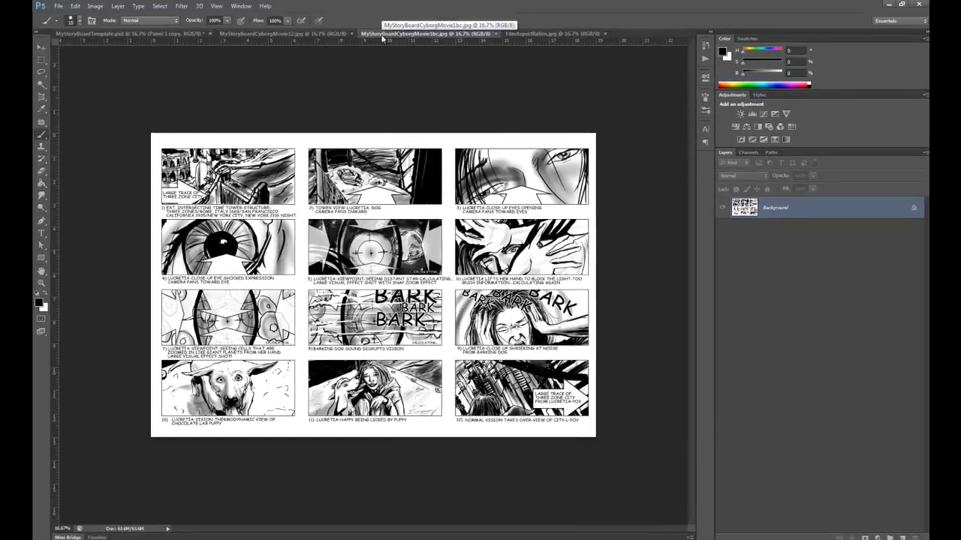
Step: Return to MyStoryBoardTemplate.psd and start a new document with its dimensions measured in inches
{"action": "left_click", "coordinate": [150, 33]}
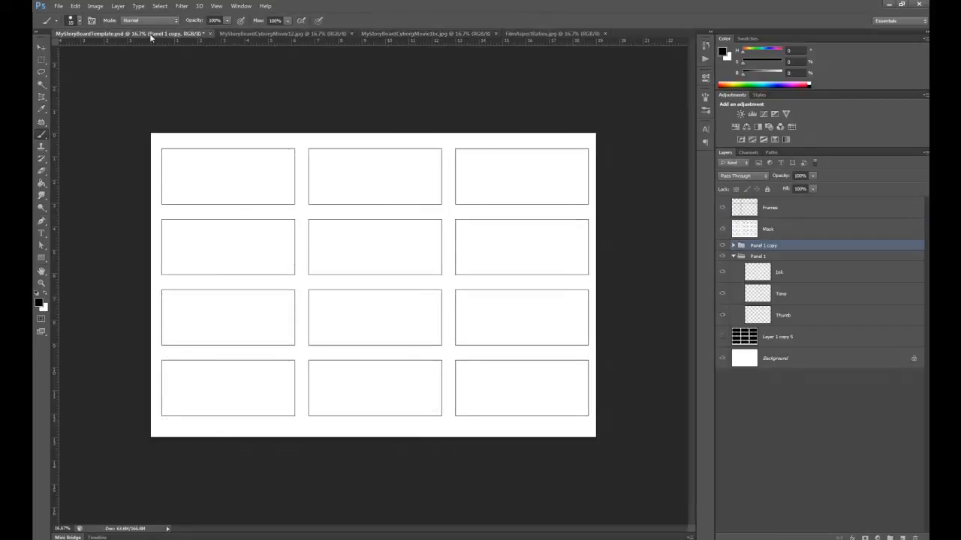
{"action": "left_click", "coordinate": [58, 6]}
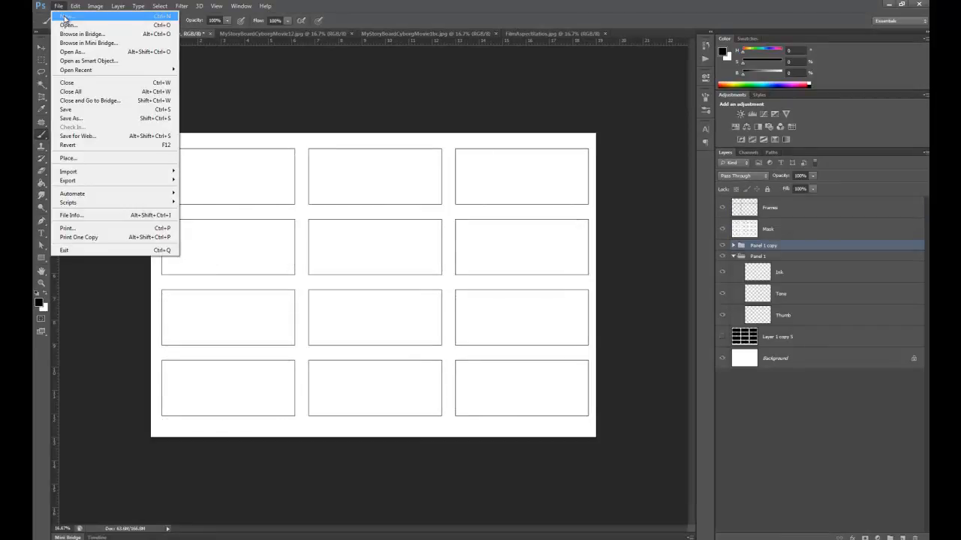
{"action": "left_click", "coordinate": [90, 15]}
{"action": "left_click", "coordinate": [496, 167]}
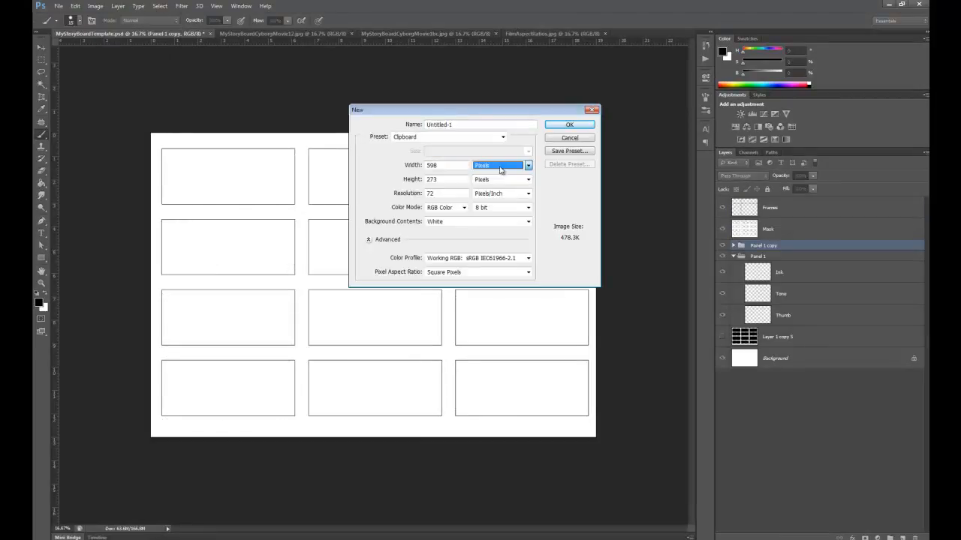
{"action": "left_click", "coordinate": [497, 167]}
{"action": "left_click", "coordinate": [476, 165]}
{"action": "left_click", "coordinate": [498, 175]}
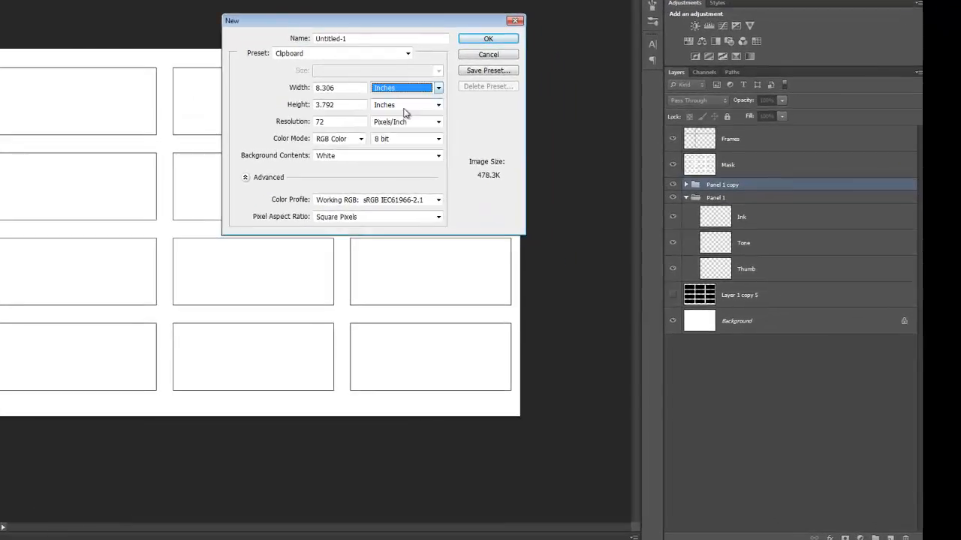
Step: Set the new document to 19 inches wide, 13 inches high and 300 pixels/inch, and create it
{"action": "left_click", "coordinate": [361, 88]}
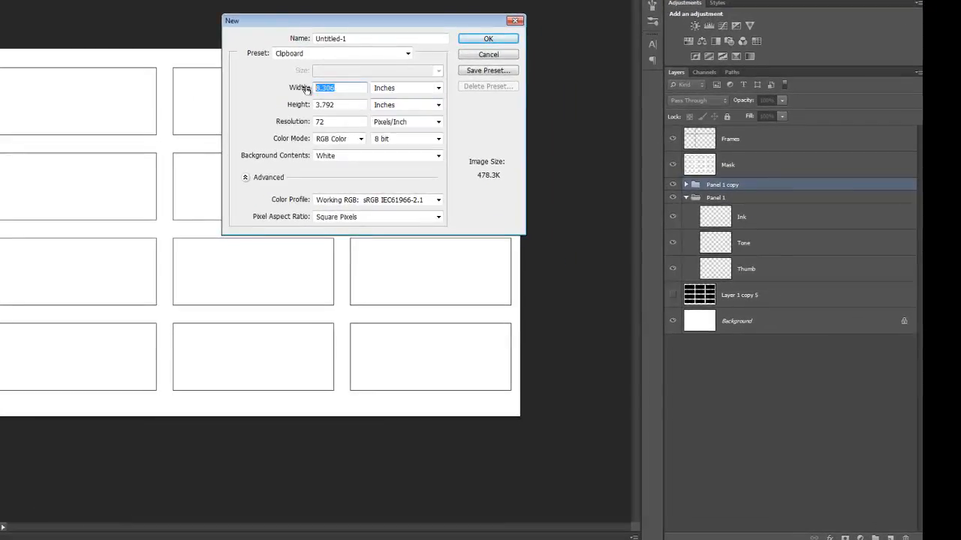
{"action": "type", "text": "19"}
{"action": "left_click", "coordinate": [334, 105]}
{"action": "type", "text": "13"}
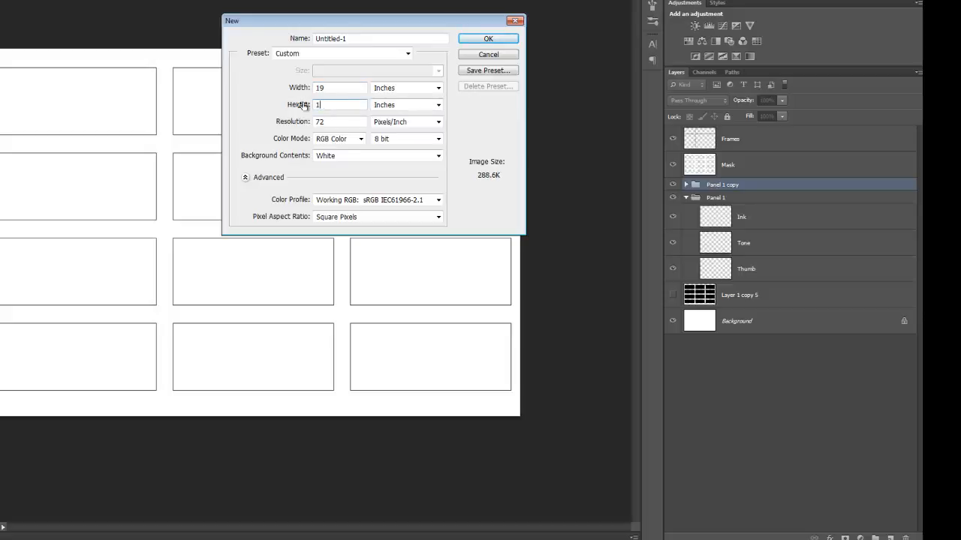
{"action": "double_click", "coordinate": [340, 120]}
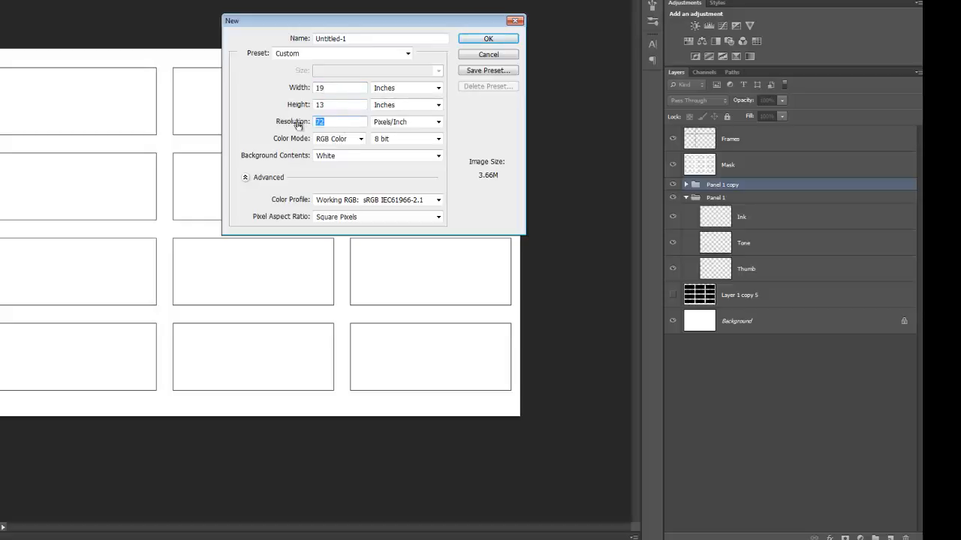
{"action": "type", "text": "300"}
{"action": "left_click", "coordinate": [491, 39]}
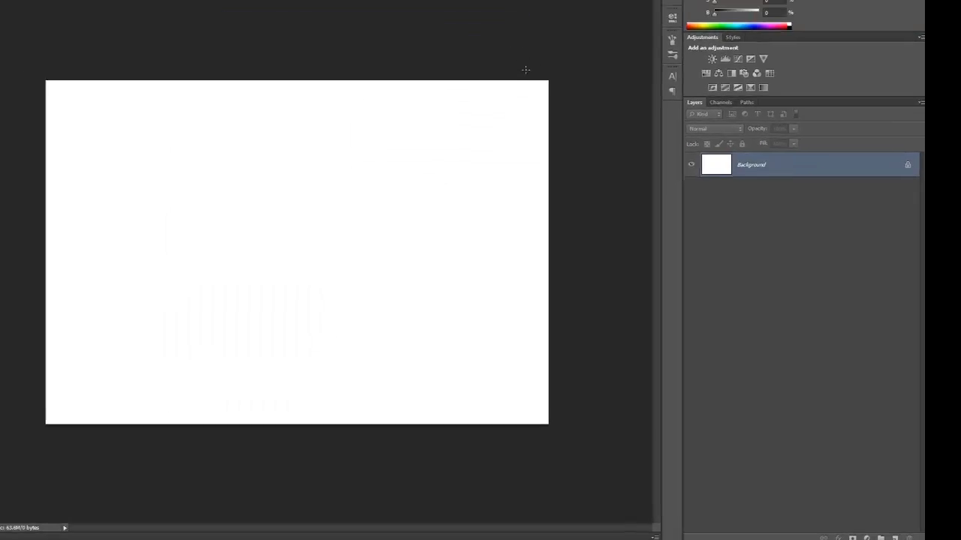
Step: Try the Rectangular Marquee in Normal style by making free-proportioned selections on the blank canvas, and deselect
{"action": "left_click", "coordinate": [44, 60]}
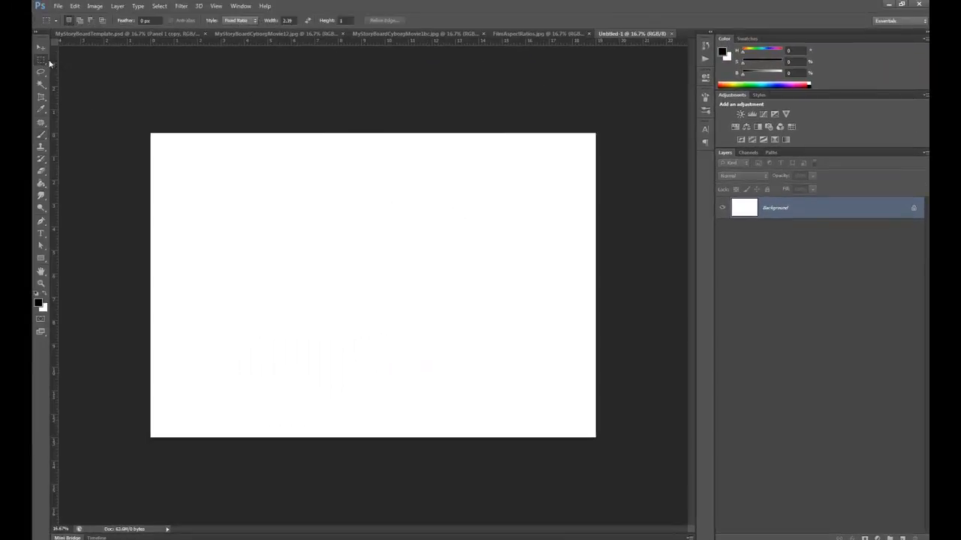
{"action": "left_click", "coordinate": [238, 20]}
{"action": "left_click", "coordinate": [233, 29]}
{"action": "left_click_drag", "start_coordinate": [205, 163], "coordinate": [371, 266]}
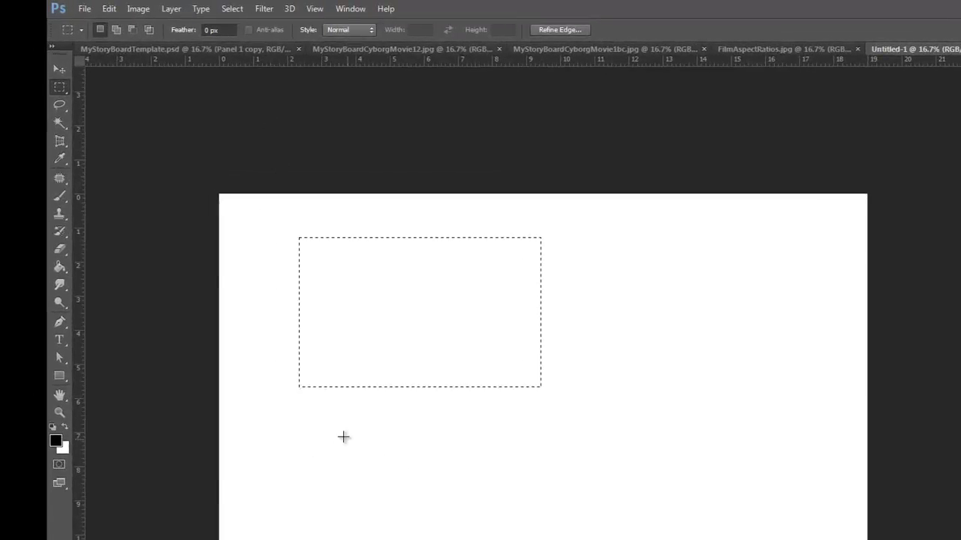
{"action": "left_click_drag", "start_coordinate": [335, 430], "coordinate": [623, 426]}
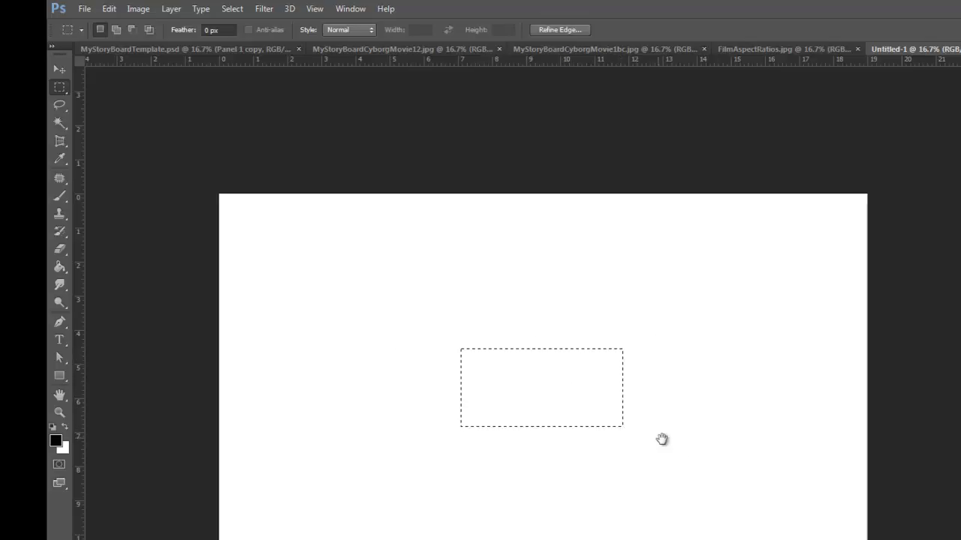
{"action": "mouse_move", "coordinate": [377, 236]}
{"action": "left_mouse_down"}
{"action": "mouse_move", "coordinate": [579, 337]}
{"action": "mouse_move", "coordinate": [500, 407]}
{"action": "mouse_move", "coordinate": [542, 388]}
{"action": "mouse_move", "coordinate": [584, 386]}
{"action": "left_mouse_up"}
{"action": "left_click", "coordinate": [643, 328]}
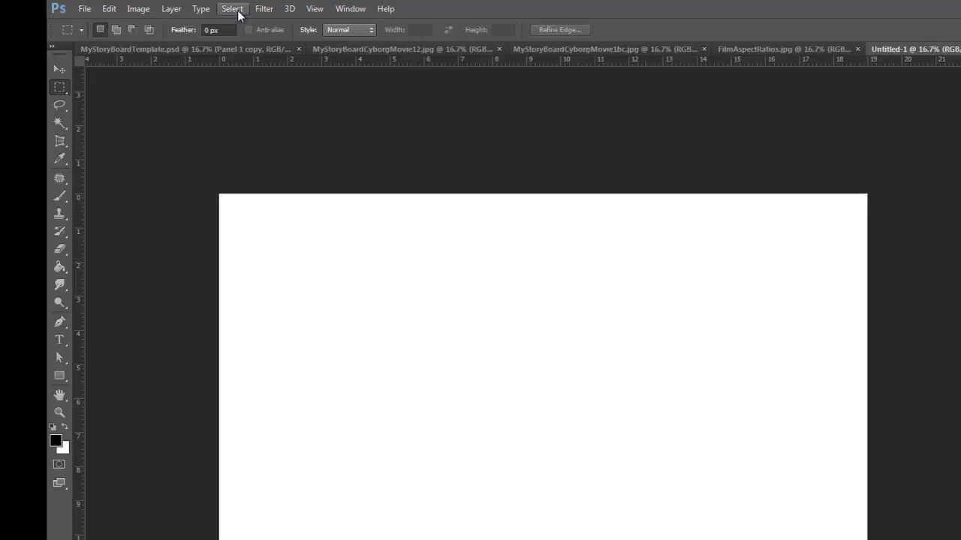
{"action": "left_click", "coordinate": [239, 10]}
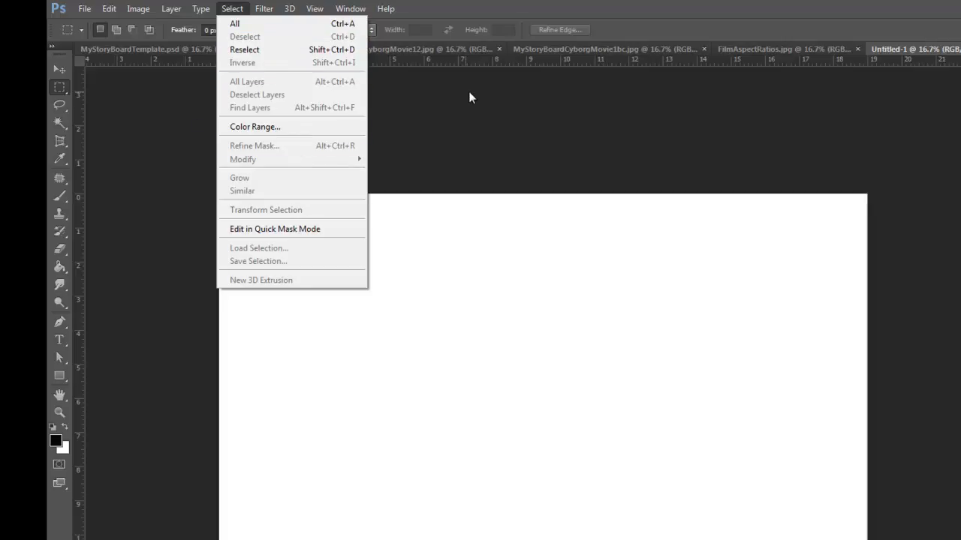
{"action": "left_click", "coordinate": [641, 20]}
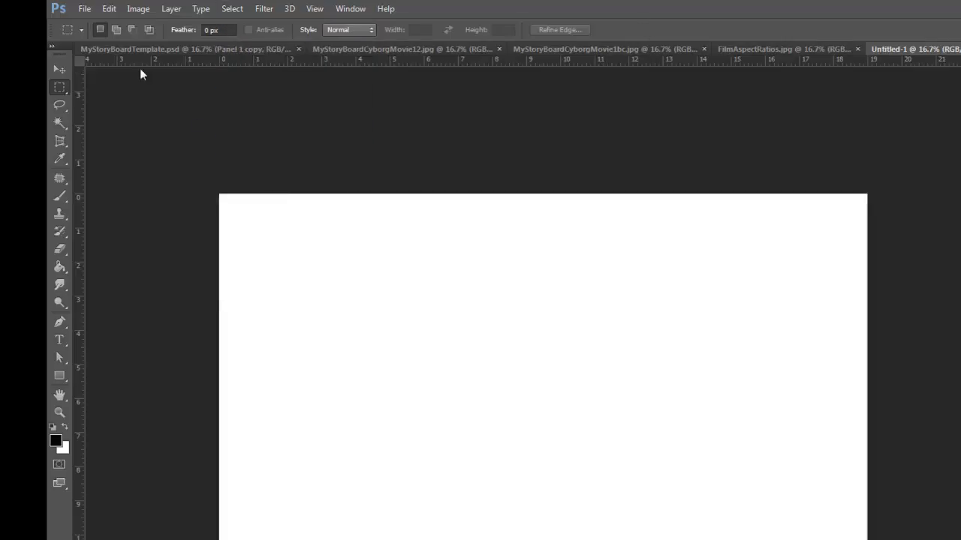
Step: Set the Rectangular Marquee style to Fixed Ratio with a width of 2.39 and a height of 1
{"action": "left_click", "coordinate": [358, 31]}
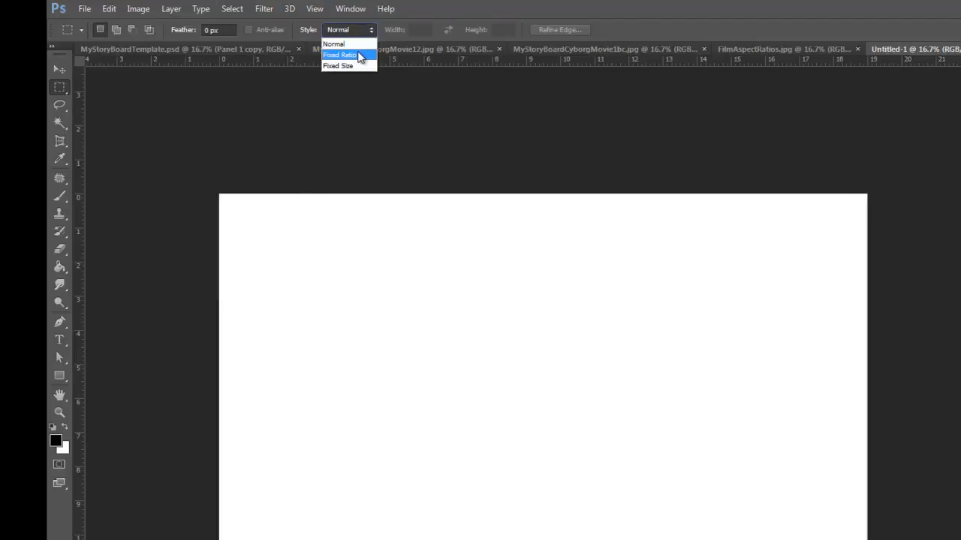
{"action": "left_click", "coordinate": [357, 56]}
{"action": "left_click", "coordinate": [396, 29]}
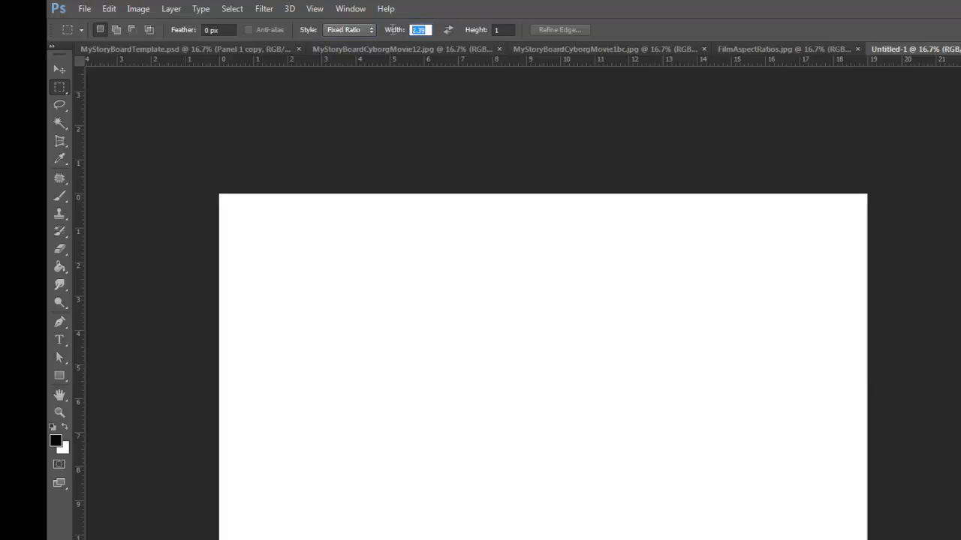
{"action": "left_click", "coordinate": [503, 30]}
{"action": "left_click", "coordinate": [422, 29]}
{"action": "left_click", "coordinate": [507, 29]}
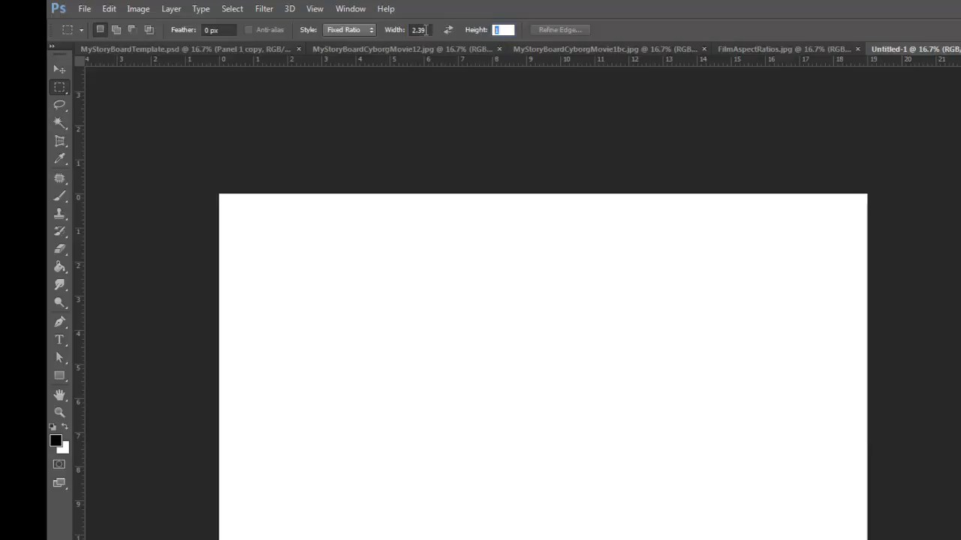
Step: Switch to the FilmAspectRatios.jpg document to check the film and video aspect ratios
{"action": "left_click", "coordinate": [802, 48]}
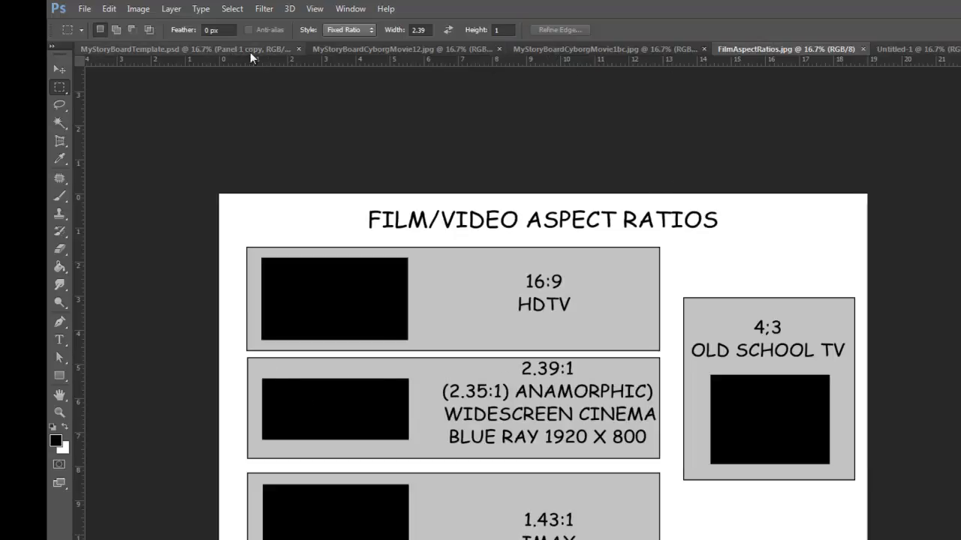
Step: In the Untitled-1 document, draw a 2.39:1 fixed-ratio selection about 4 inches wide near the canvas's upper-left corner
{"action": "left_click", "coordinate": [897, 48]}
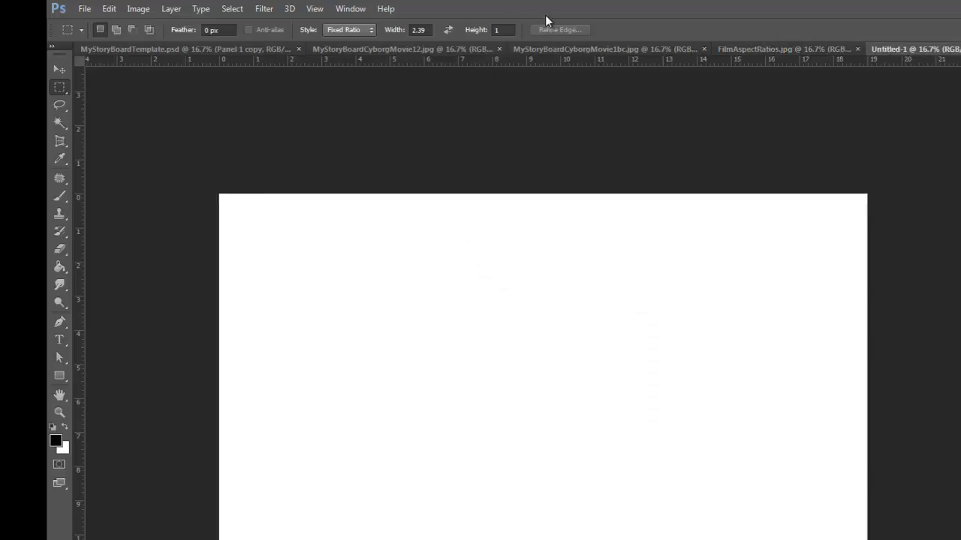
{"action": "left_click", "coordinate": [429, 30]}
{"action": "left_click", "coordinate": [506, 30]}
{"action": "left_click_drag", "start_coordinate": [284, 241], "coordinate": [374, 287]}
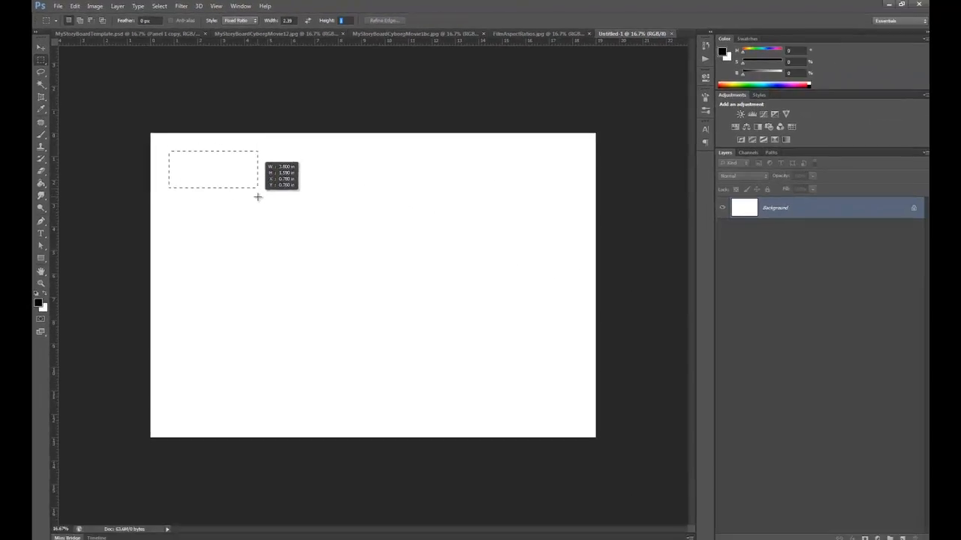
{"action": "mouse_move", "coordinate": [257, 196]}
{"action": "left_mouse_down"}
{"action": "mouse_move", "coordinate": [499, 202]}
{"action": "mouse_move", "coordinate": [325, 202]}
{"action": "mouse_move", "coordinate": [248, 190]}
{"action": "mouse_move", "coordinate": [261, 200]}
{"action": "left_mouse_up"}
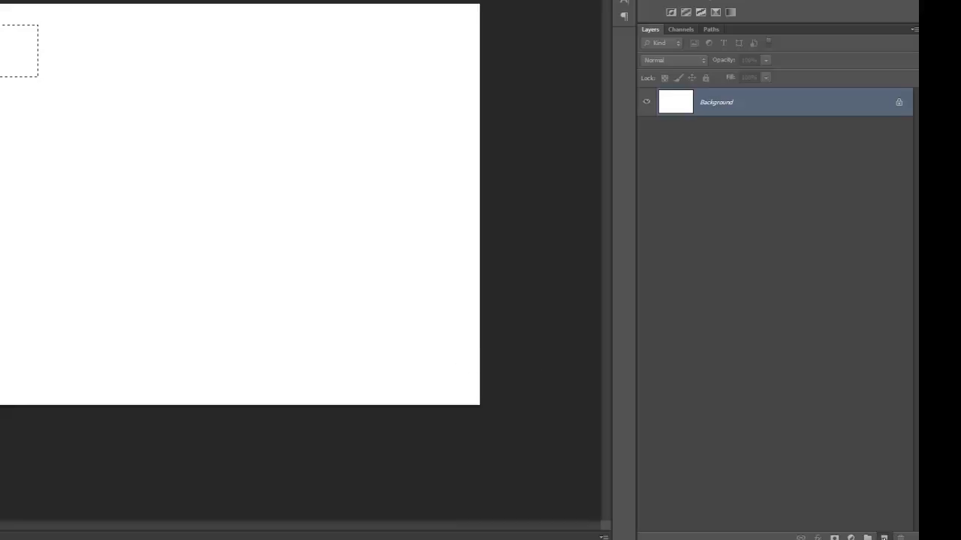
Step: Add a new layer, fill the selection with black using the Paint Bucket, and deselect
{"action": "left_click", "coordinate": [885, 537]}
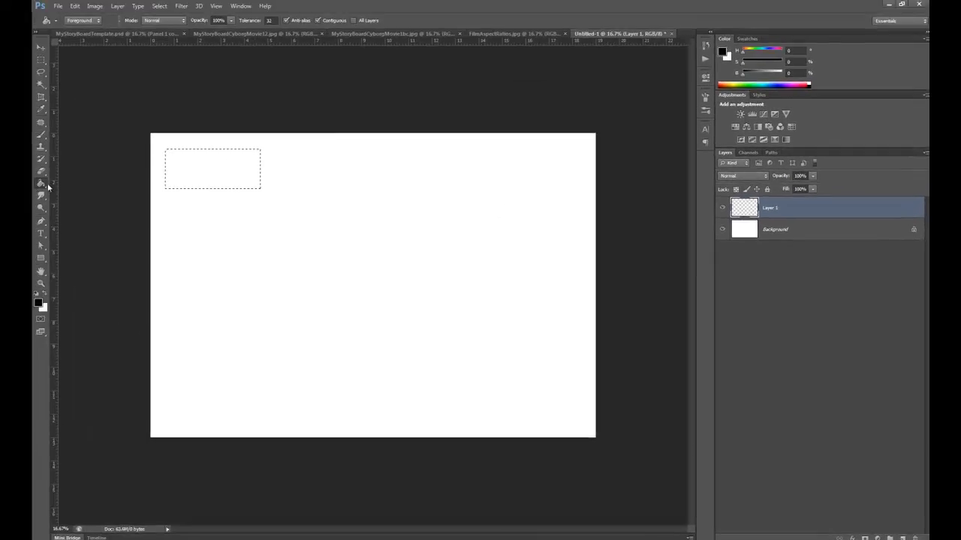
{"action": "right_click", "coordinate": [46, 186]}
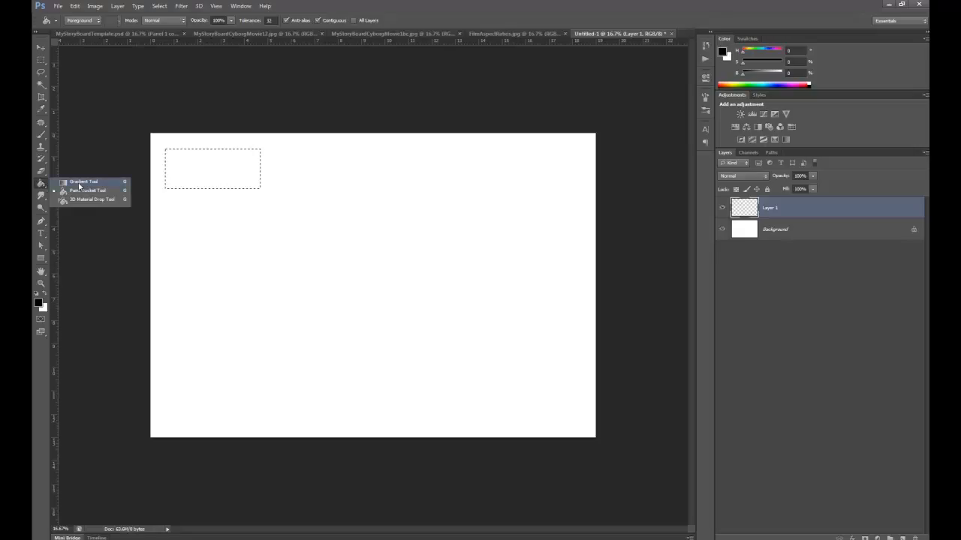
{"action": "left_click", "coordinate": [79, 184]}
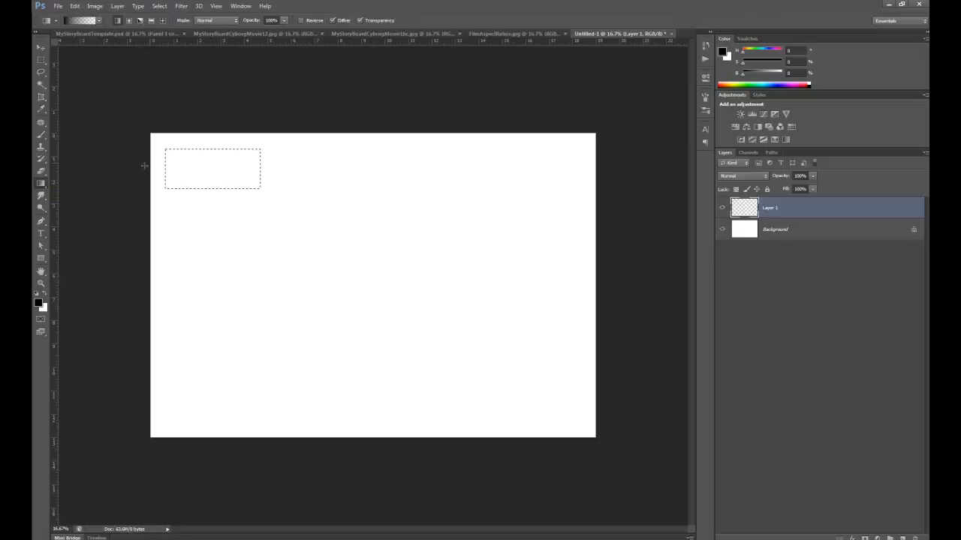
{"action": "right_click", "coordinate": [44, 185]}
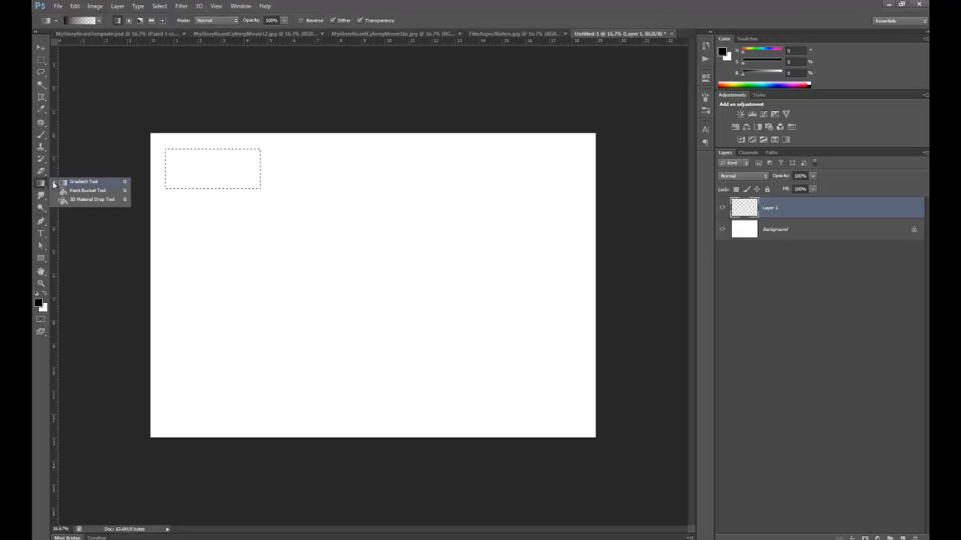
{"action": "left_click", "coordinate": [83, 191]}
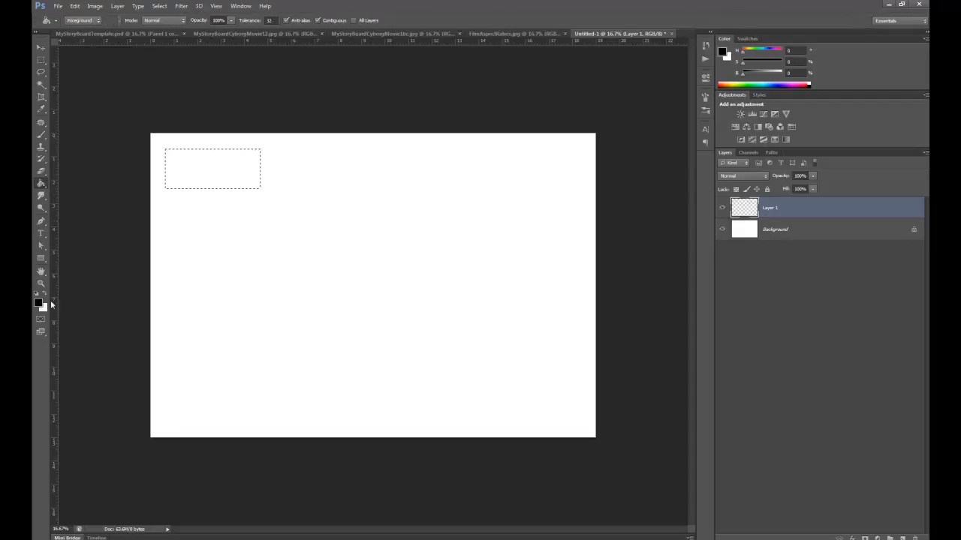
{"action": "left_click", "coordinate": [217, 161]}
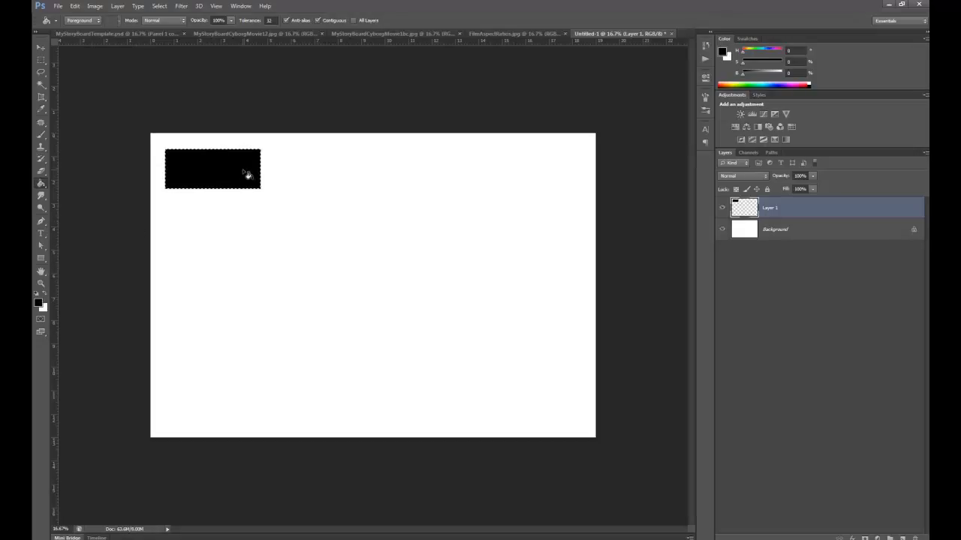
{"action": "key", "text": "ctrl+d"}
Step: Duplicate the black frame three times across the canvas to form a row of four, and shift the last copy down about 0.3 inch
{"action": "left_click", "coordinate": [41, 48]}
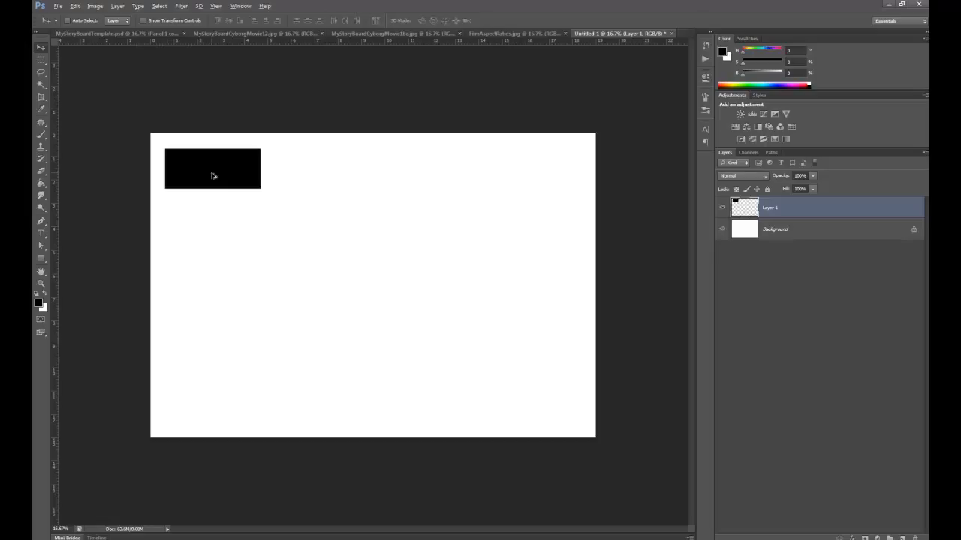
{"action": "left_click_drag", "start_coordinate": [244, 167], "coordinate": [520, 179]}
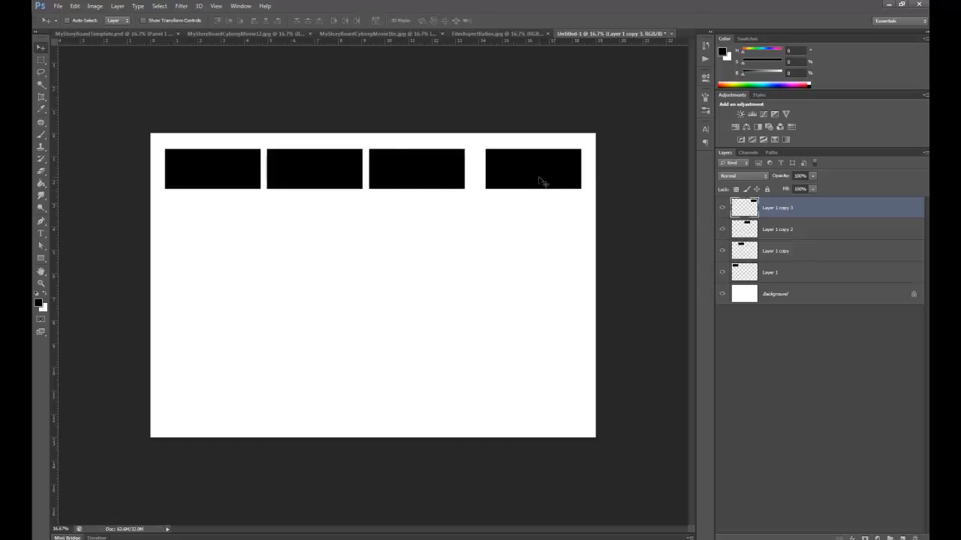
{"action": "key", "text": "shift+Down"}
{"action": "key", "text": "shift+Down"}
{"action": "key", "text": "shift+Down"}
{"action": "key", "text": "shift+Down"}
{"action": "key", "text": "shift+Down"}
{"action": "key", "text": "shift+Down"}
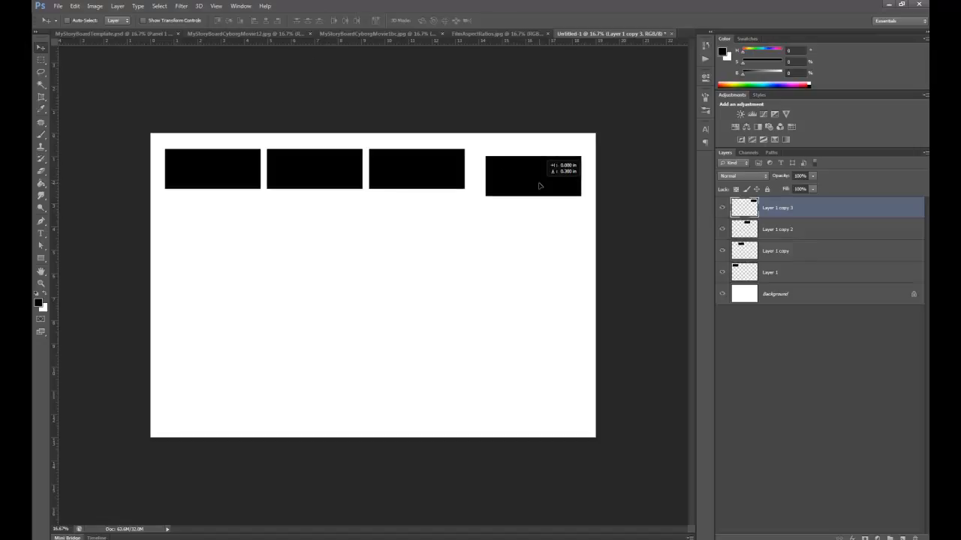
Step: Align the four frame layers by their vertical centers and distribute them evenly by their horizontal centers
{"action": "left_click", "coordinate": [818, 276], "text": "shift"}
{"action": "left_click", "coordinate": [808, 215]}
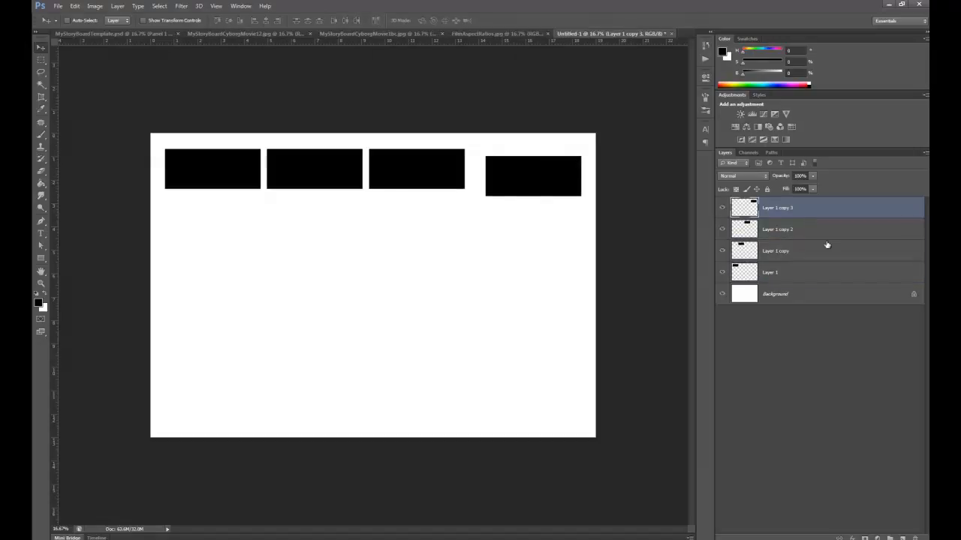
{"action": "left_click", "coordinate": [820, 274], "text": "shift"}
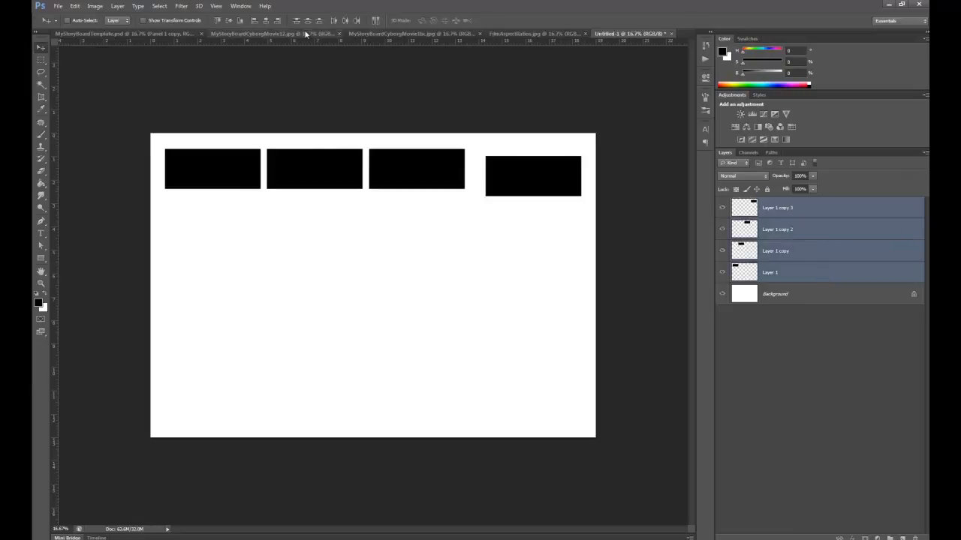
{"action": "left_click", "coordinate": [228, 21]}
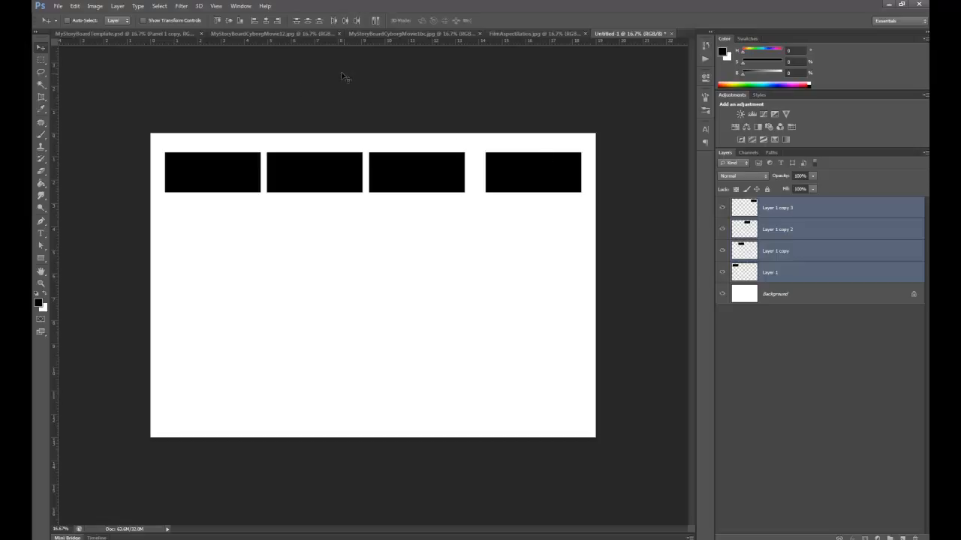
{"action": "left_click", "coordinate": [348, 22]}
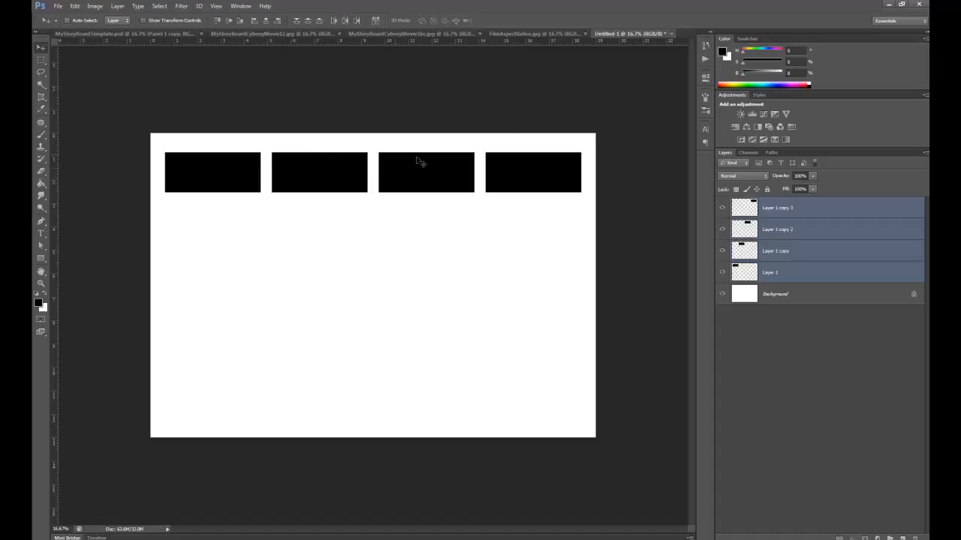
Step: Merge the four frame layers into one row layer, and duplicate that row three times down the canvas
{"action": "right_click", "coordinate": [816, 213]}
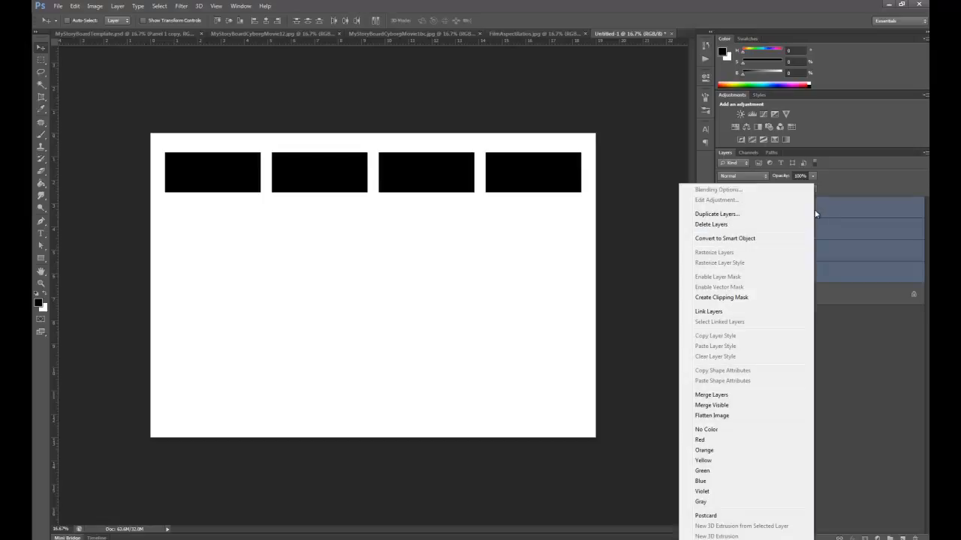
{"action": "left_click", "coordinate": [711, 394]}
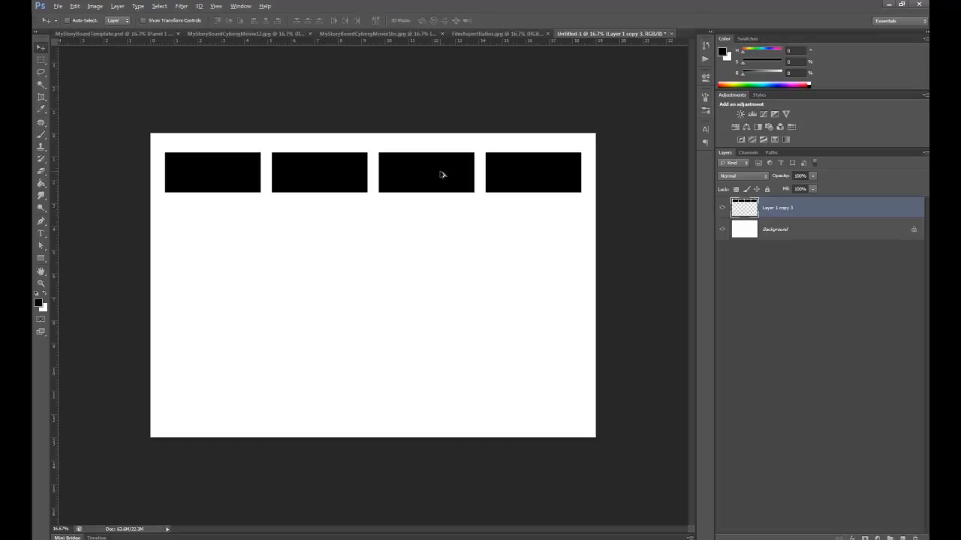
{"action": "left_click_drag", "start_coordinate": [439, 195], "coordinate": [442, 362]}
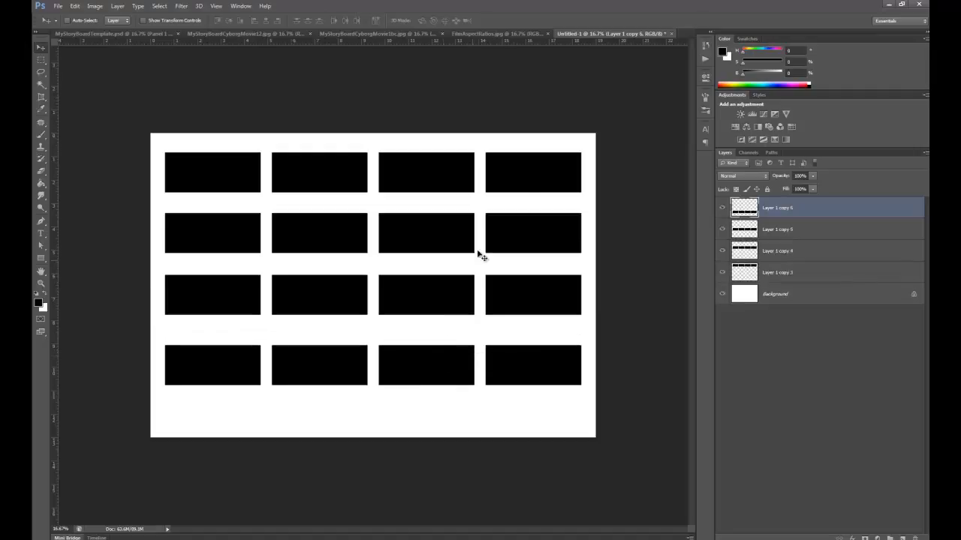
Step: Distribute the four row layers evenly by their vertical centers and move them down together, starting about 1.5 inches below the canvas's top edge
{"action": "left_click", "coordinate": [816, 271], "text": "shift"}
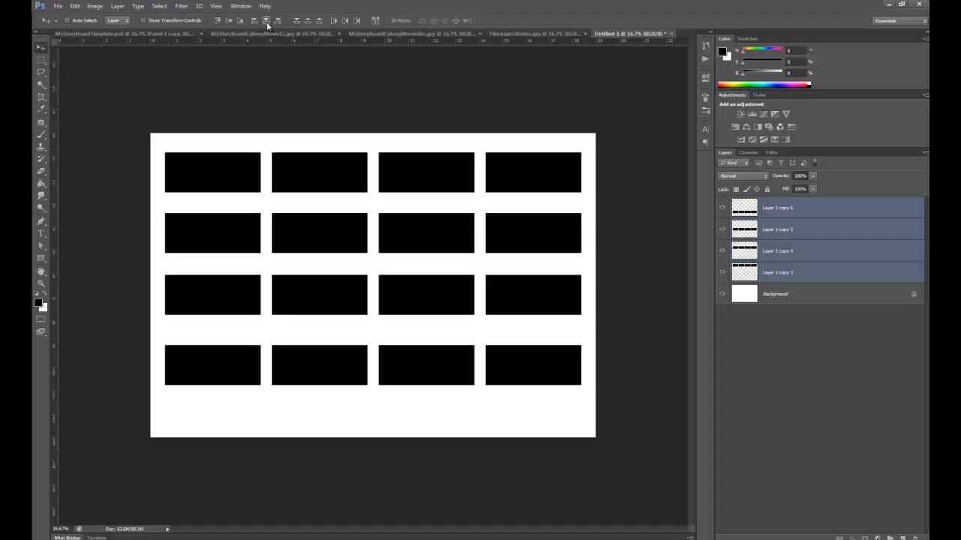
{"action": "left_click", "coordinate": [308, 22]}
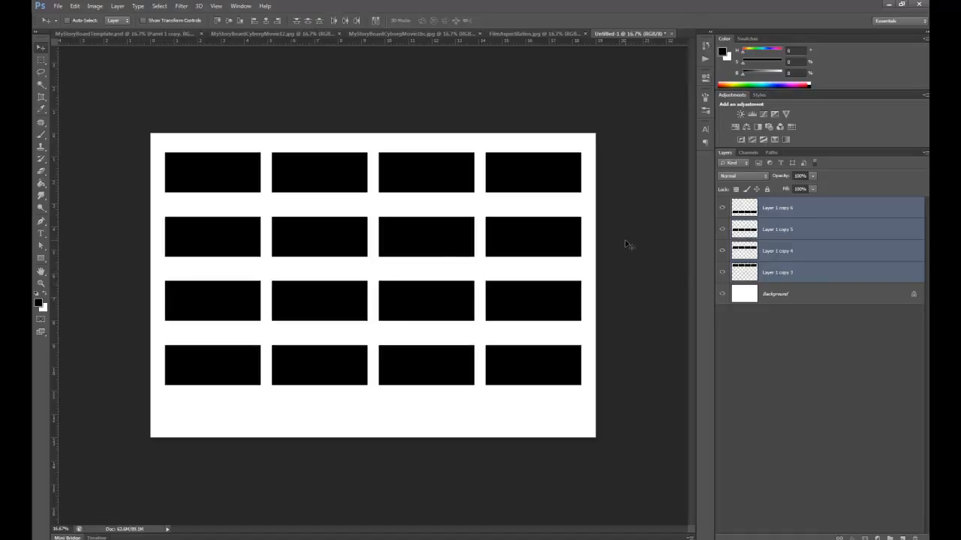
{"action": "key", "text": "shift+Down"}
{"action": "key", "text": "shift+Down"}
{"action": "key", "text": "shift+Down"}
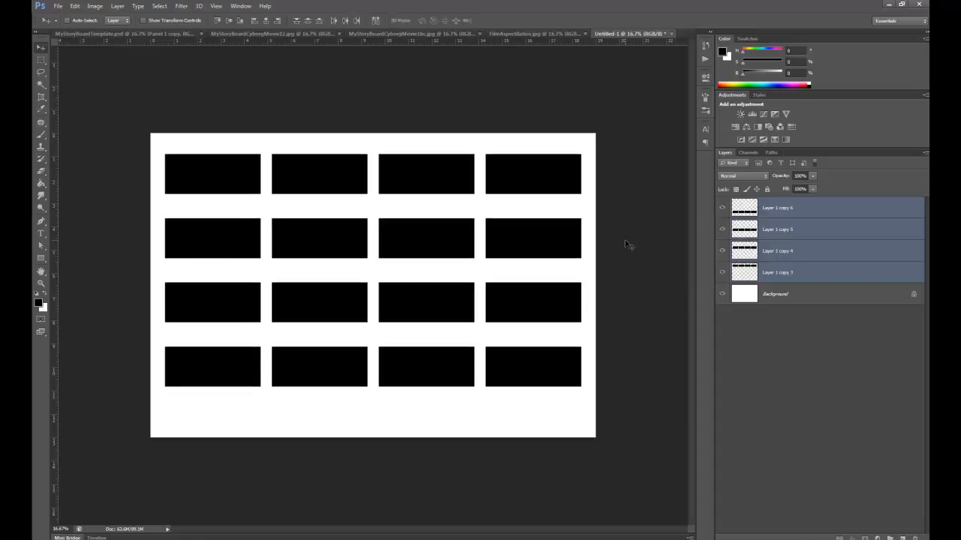
{"action": "key", "text": "shift+Down"}
{"action": "key", "text": "shift+Down"}
{"action": "key", "text": "shift+Down"}
{"action": "key", "text": "shift+Down"}
{"action": "key", "text": "shift+Down"}
{"action": "key", "text": "shift+Down"}
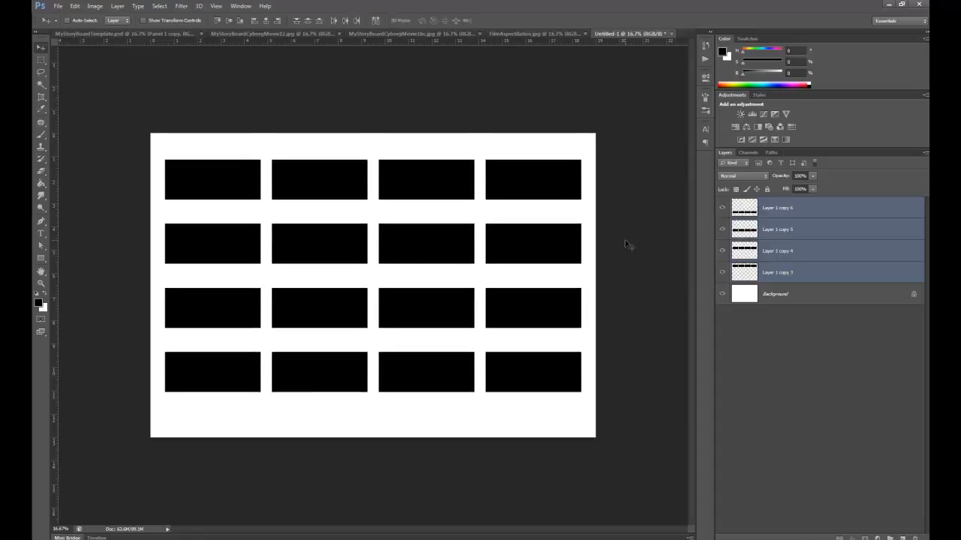
{"action": "key", "text": "shift+Down"}
{"action": "key", "text": "shift+Down"}
{"action": "key", "text": "shift+Down"}
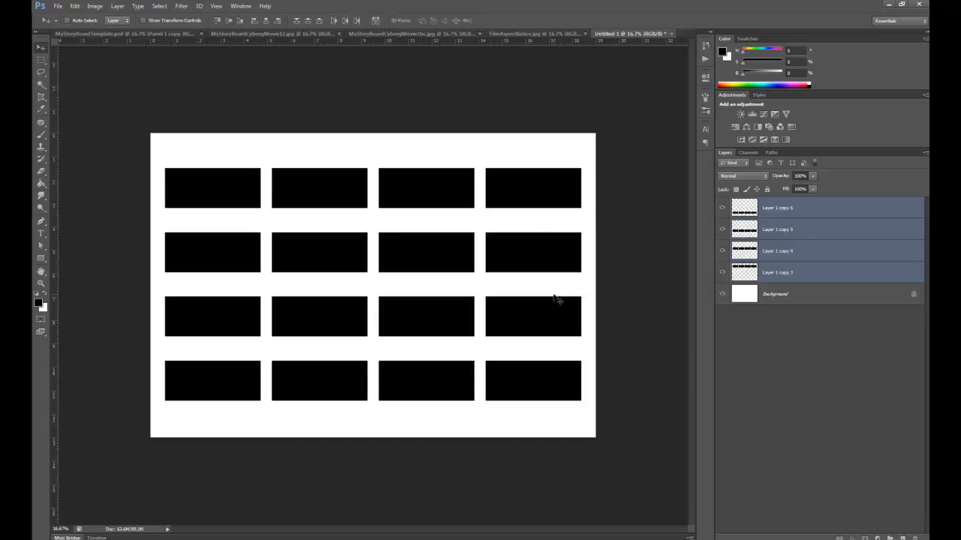
Step: Merge the four row layers into a single layer holding all 16 frames
{"action": "right_click", "coordinate": [823, 208]}
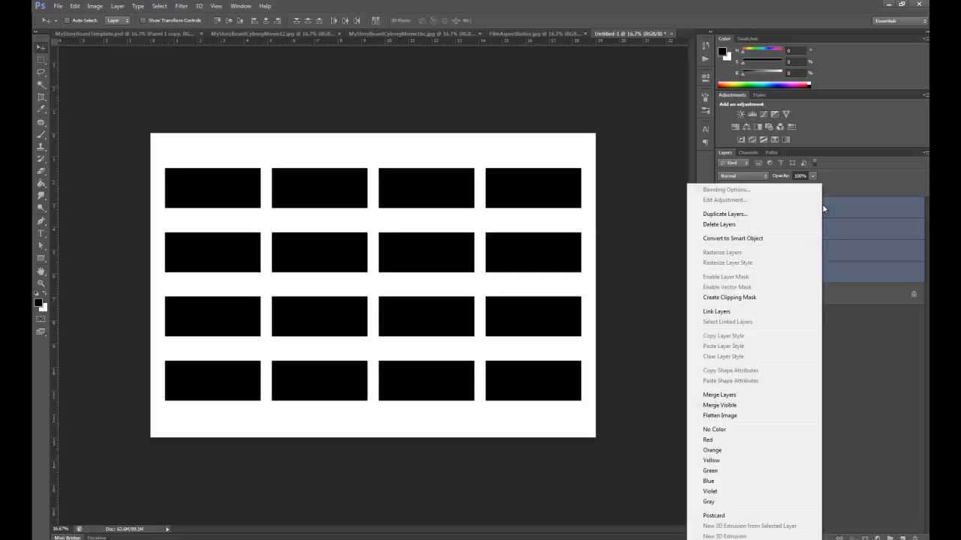
{"action": "left_click", "coordinate": [751, 395]}
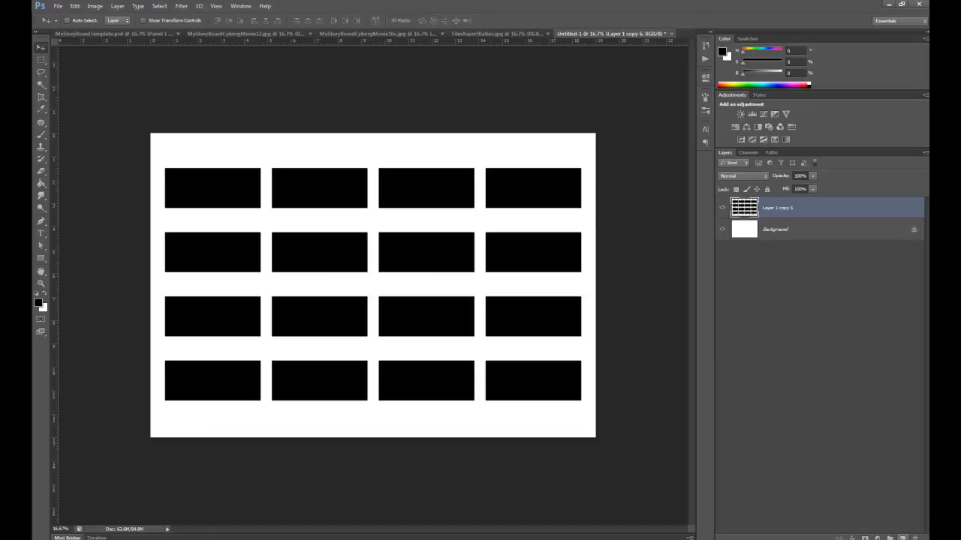
Step: Add a new layer above the frames, load the frames layer as a selection, and invert it to select the surrounding area
{"action": "left_click", "coordinate": [903, 538]}
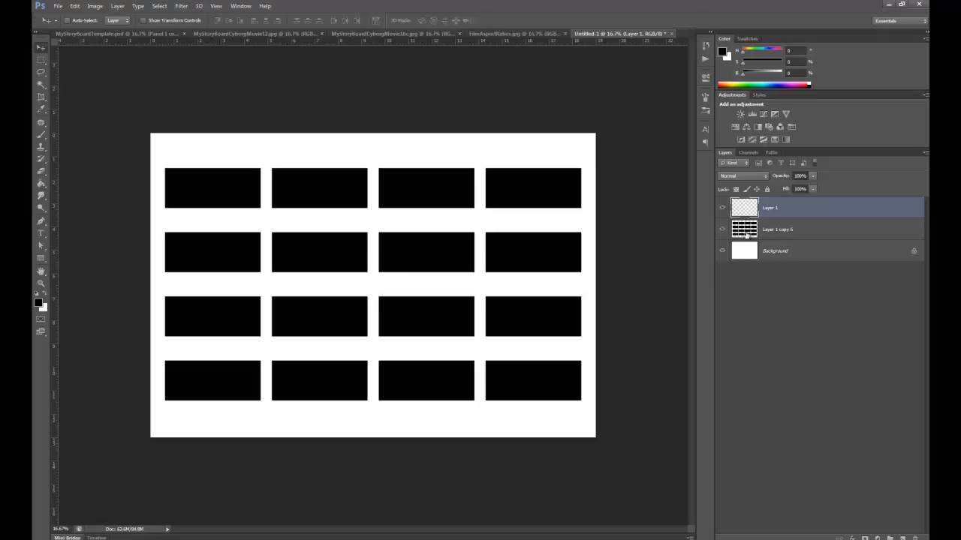
{"action": "left_click", "coordinate": [747, 233], "text": "ctrl"}
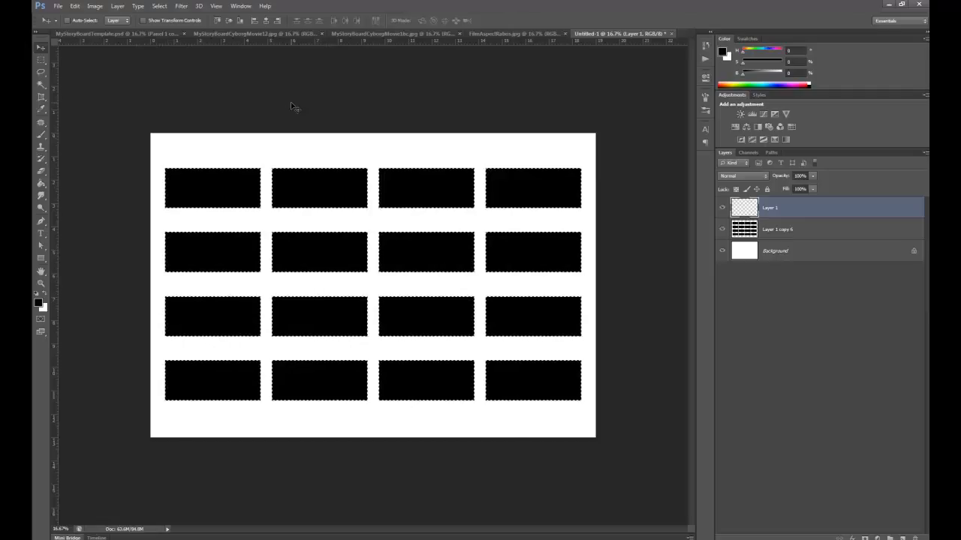
{"action": "left_click", "coordinate": [160, 6]}
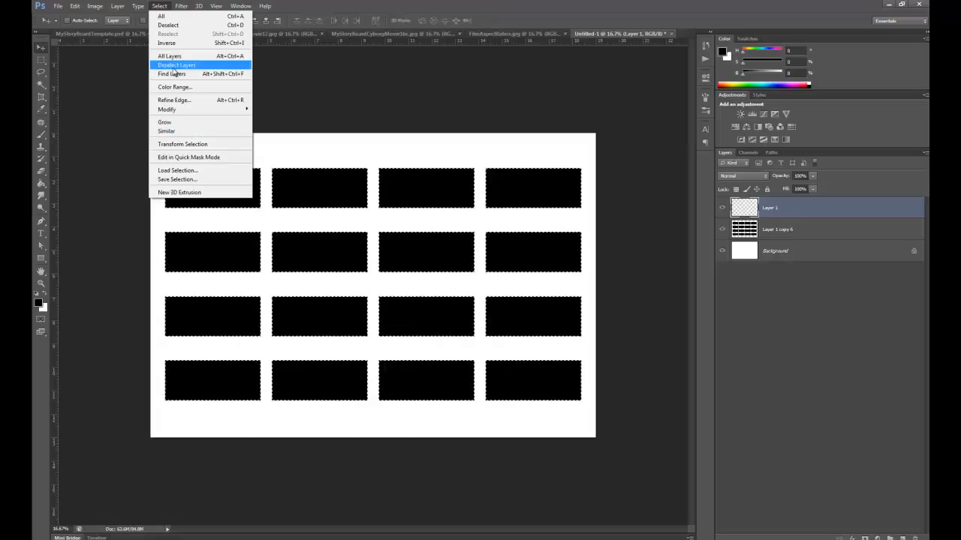
{"action": "left_click", "coordinate": [167, 43]}
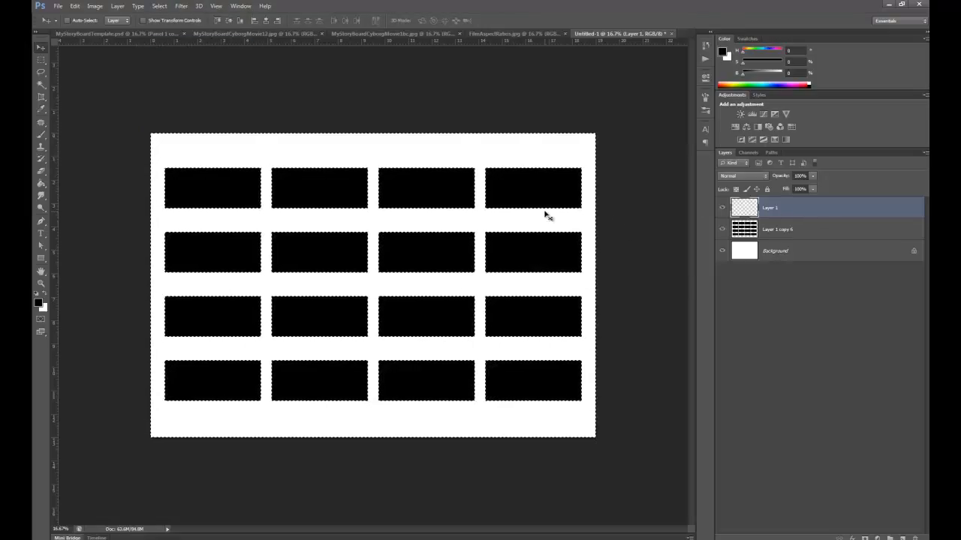
Step: Fill the area around the frames with white on the new layer using the Paint Bucket
{"action": "key", "text": "g"}
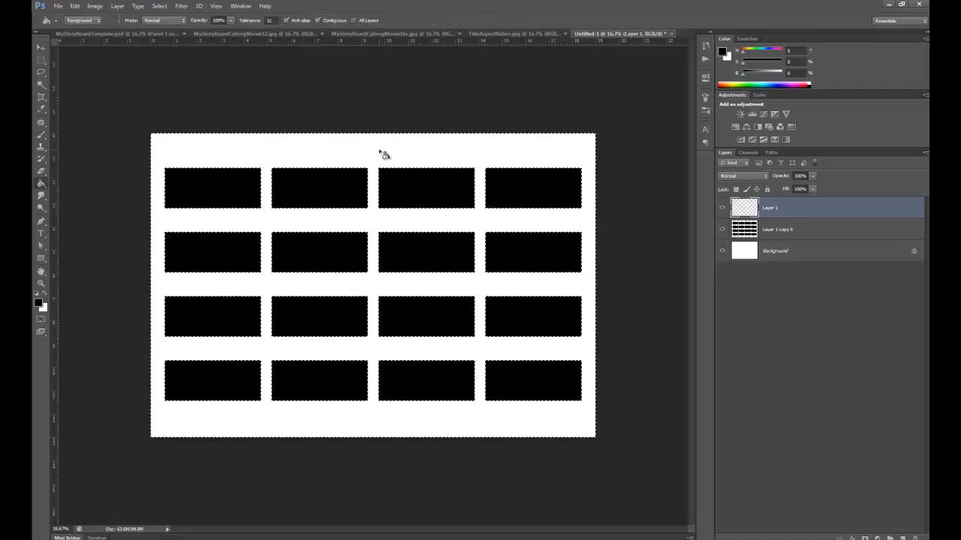
{"action": "key", "text": "x"}
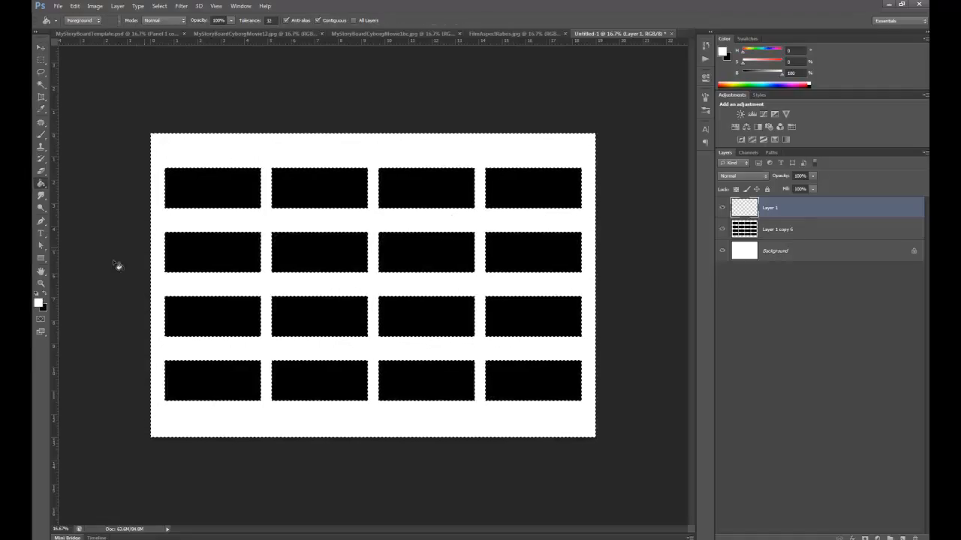
{"action": "left_click", "coordinate": [44, 295]}
{"action": "left_click", "coordinate": [44, 297]}
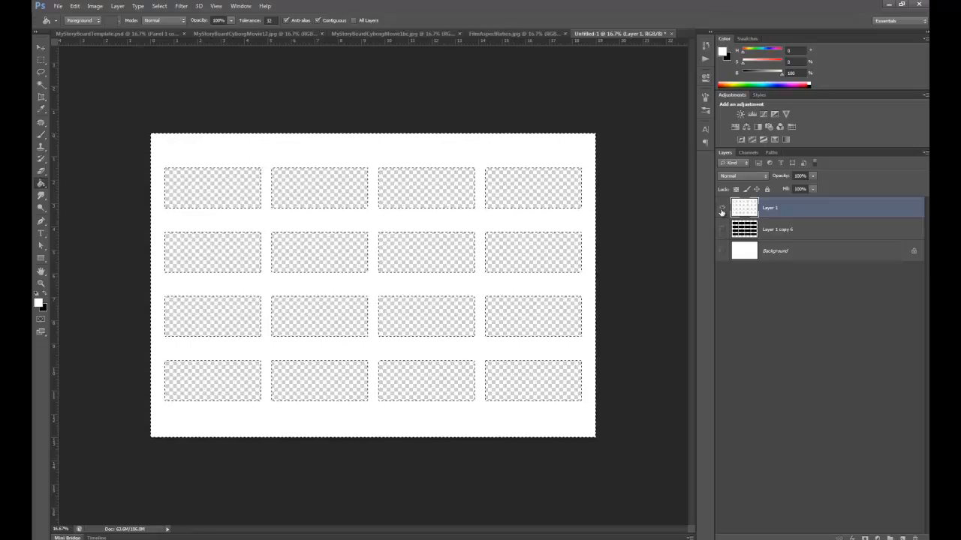
Step: Rename the white surround layer as Mask
{"action": "double_click", "coordinate": [769, 207]}
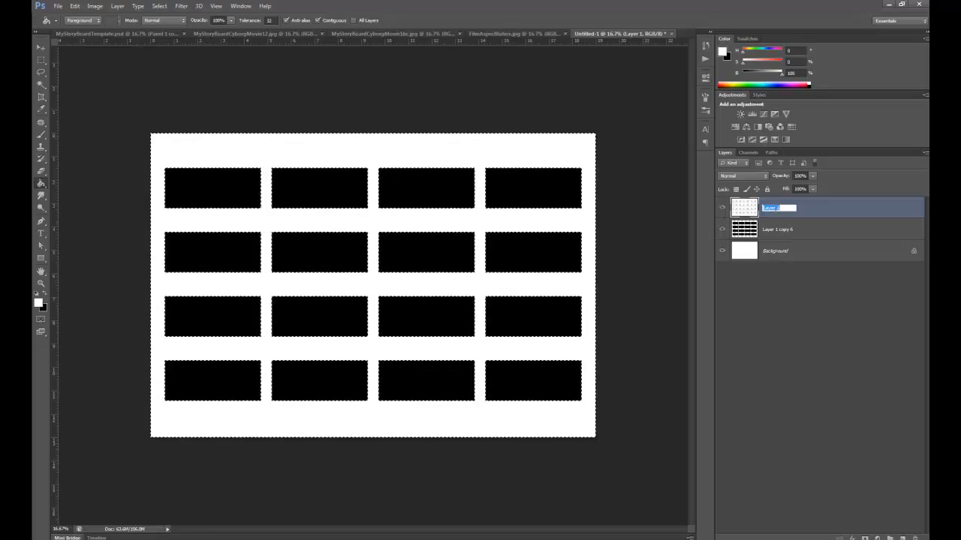
{"action": "type", "text": "Mask"}
{"action": "key", "text": "Return"}
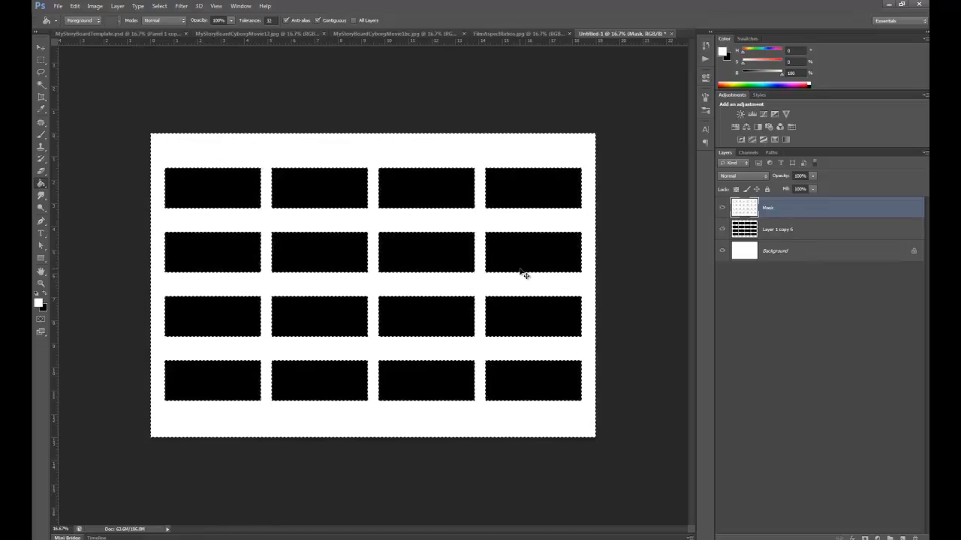
Step: Add a new layer above the black frames layer with the frames loaded as a selection, and hide the black frames
{"action": "left_click", "coordinate": [790, 233]}
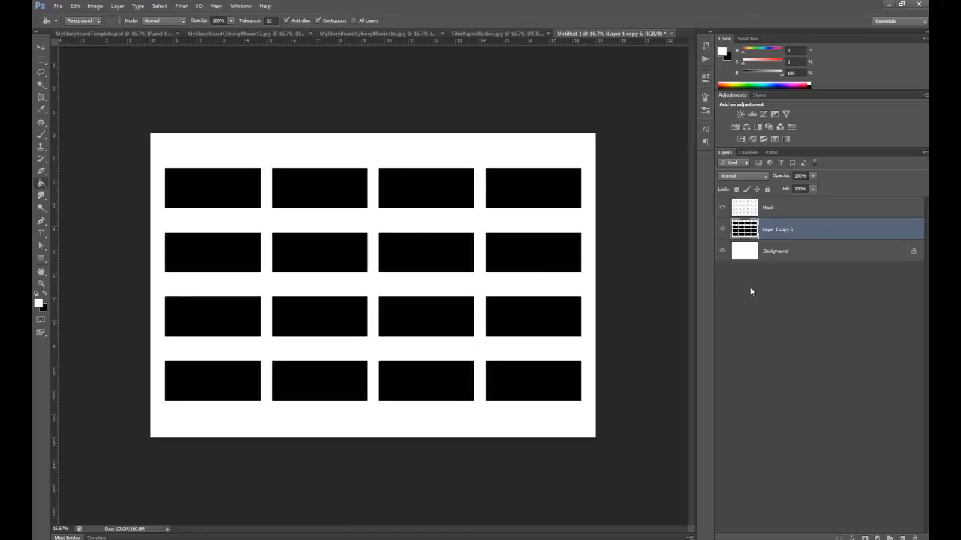
{"action": "left_click", "coordinate": [723, 230]}
{"action": "left_click", "coordinate": [723, 230]}
{"action": "left_click", "coordinate": [903, 537]}
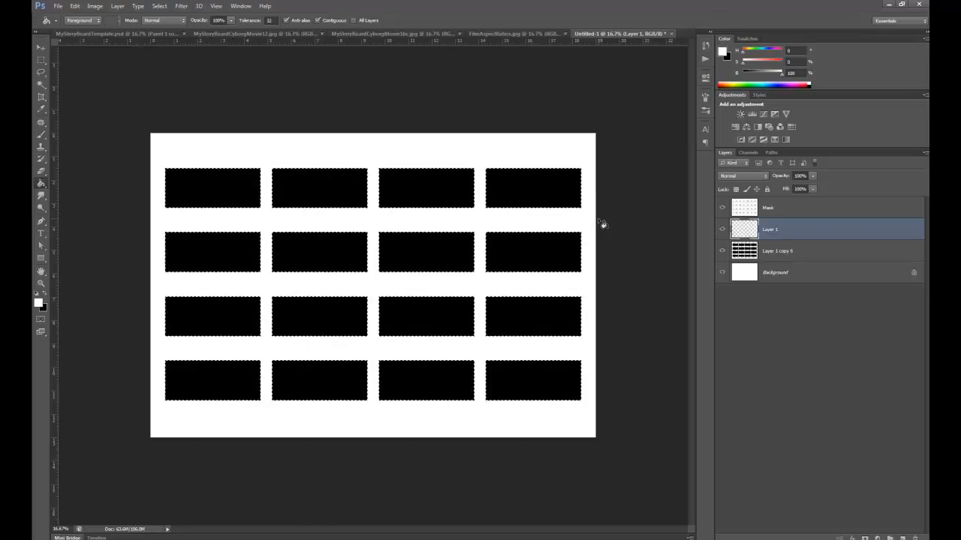
{"action": "left_click", "coordinate": [723, 251]}
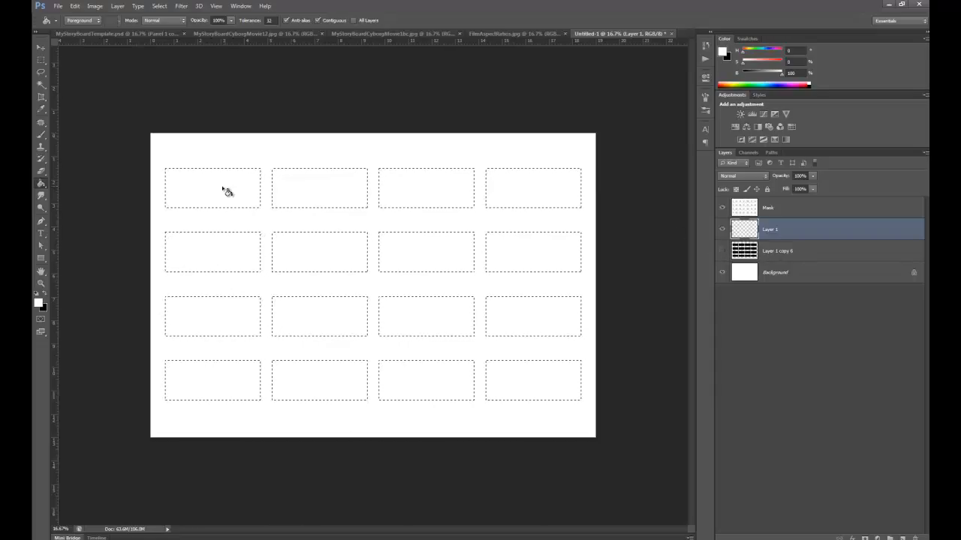
Step: Try to outline the selected frames with a 4 px white stroke centered on the selection edges
{"action": "left_click", "coordinate": [75, 6]}
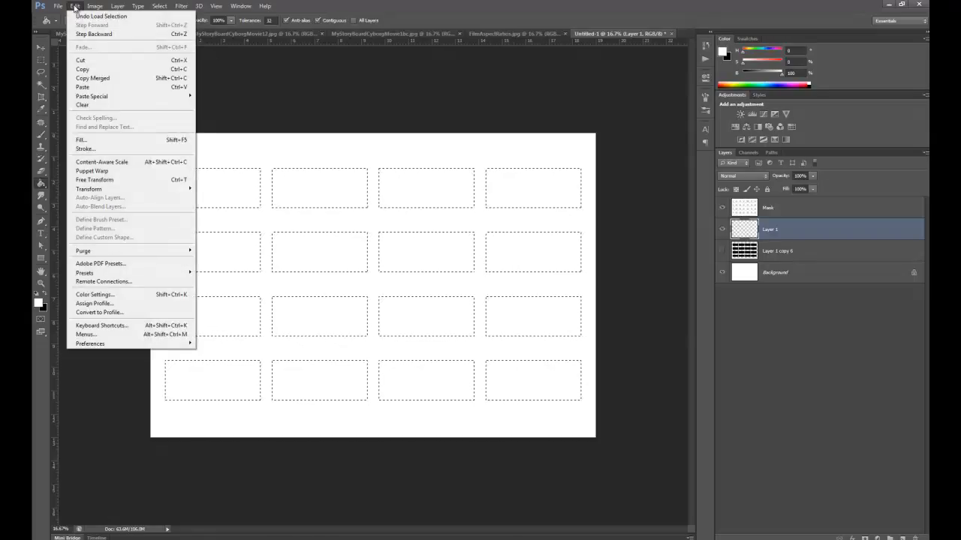
{"action": "left_click", "coordinate": [102, 149]}
{"action": "mouse_move", "coordinate": [436, 169]}
{"action": "left_mouse_down"}
{"action": "mouse_move", "coordinate": [492, 90]}
{"action": "mouse_move", "coordinate": [495, 114]}
{"action": "left_mouse_up"}
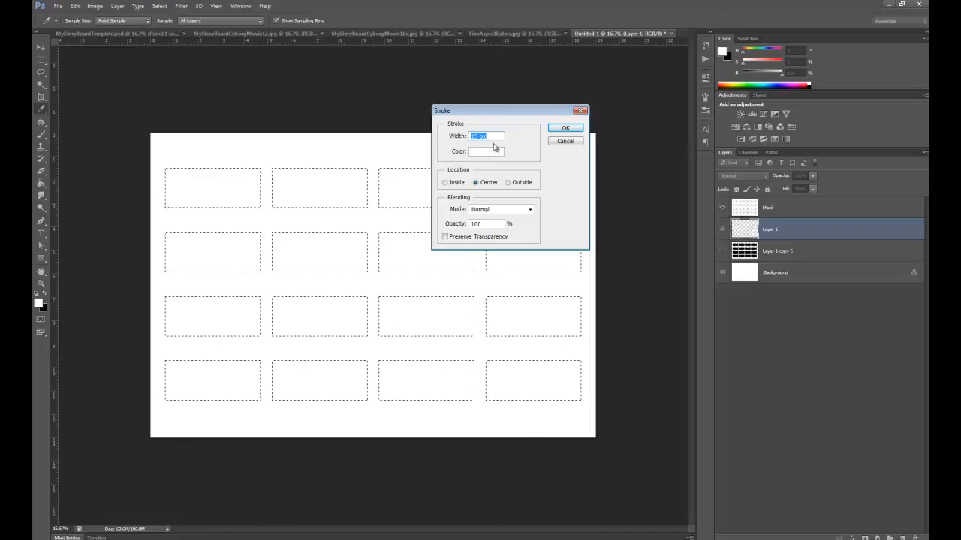
{"action": "type", "text": "4"}
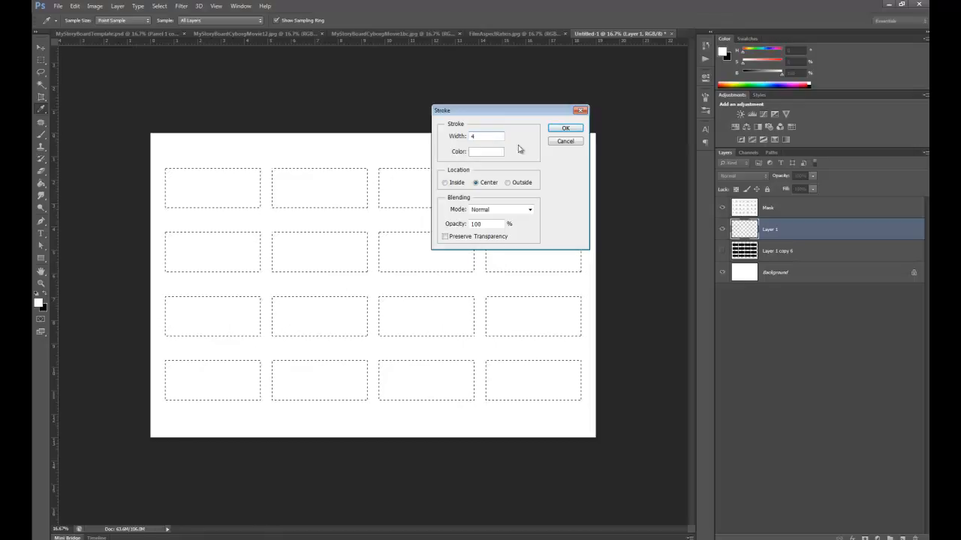
{"action": "left_click", "coordinate": [568, 128]}
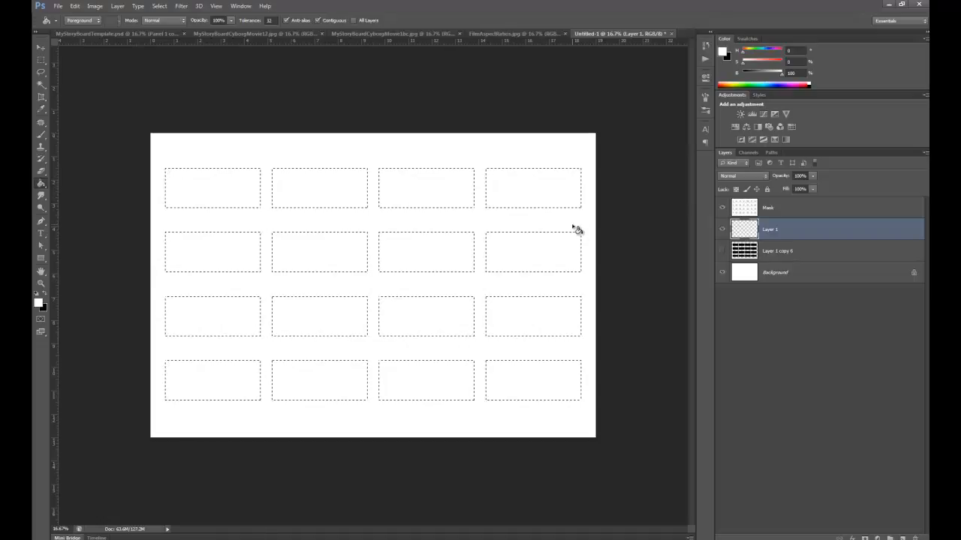
{"action": "key", "text": "ctrl+d"}
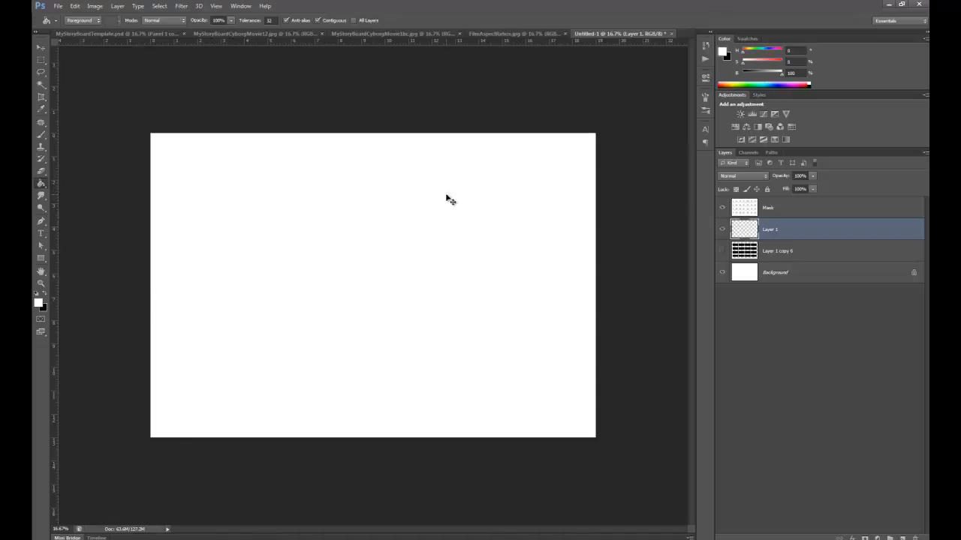
{"action": "key", "text": "ctrl+shift+d"}
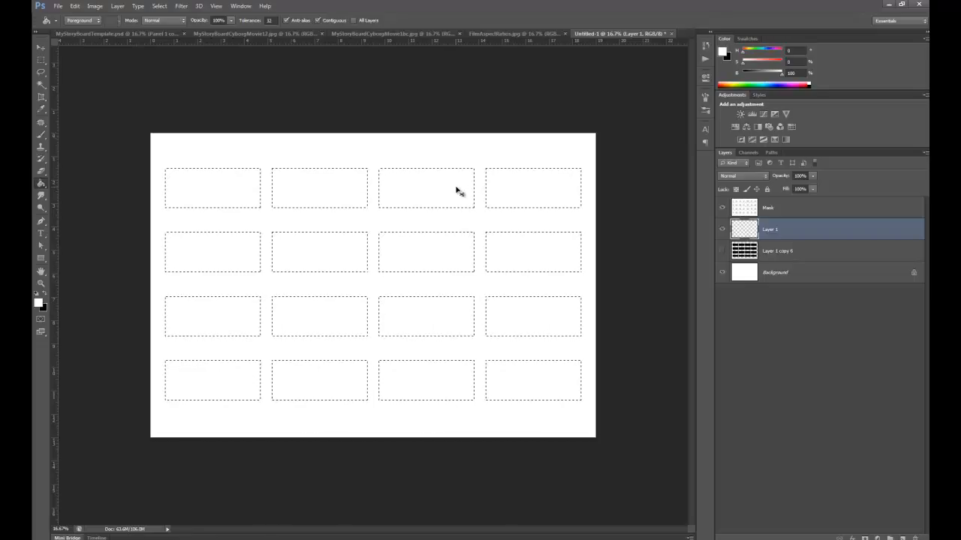
Step: Swap the foreground color to black and outline the selected frames with a 4 px centered stroke
{"action": "left_click", "coordinate": [46, 297]}
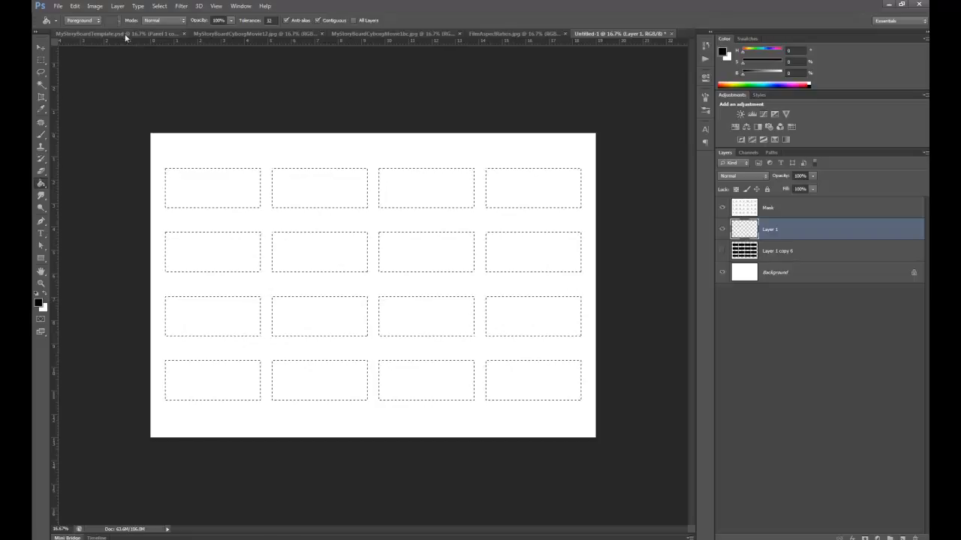
{"action": "left_click", "coordinate": [74, 6]}
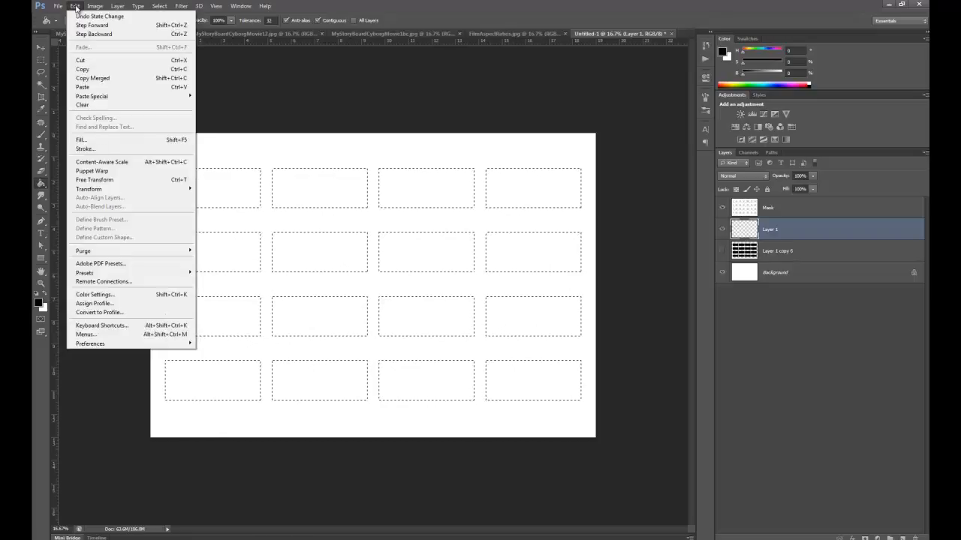
{"action": "left_click", "coordinate": [103, 141]}
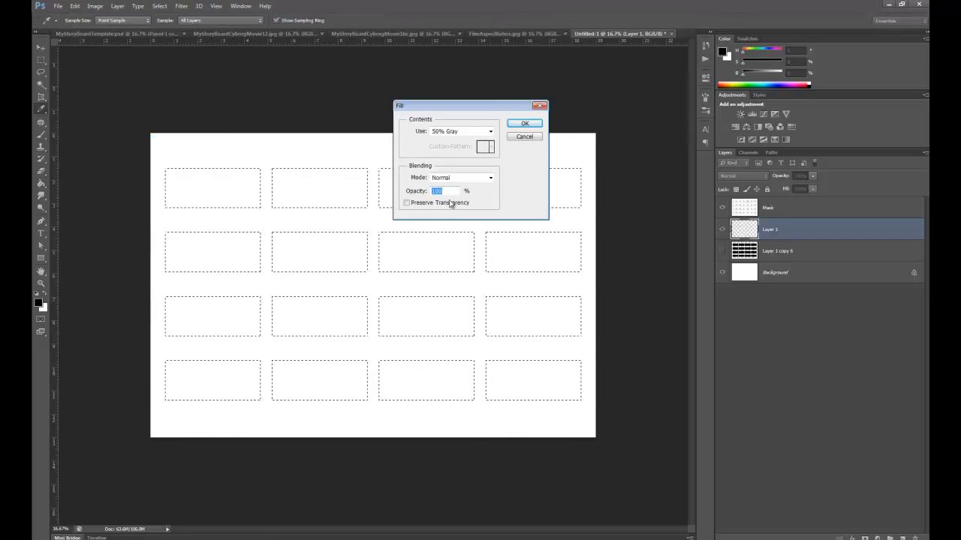
{"action": "left_click", "coordinate": [529, 141]}
{"action": "left_click", "coordinate": [78, 6]}
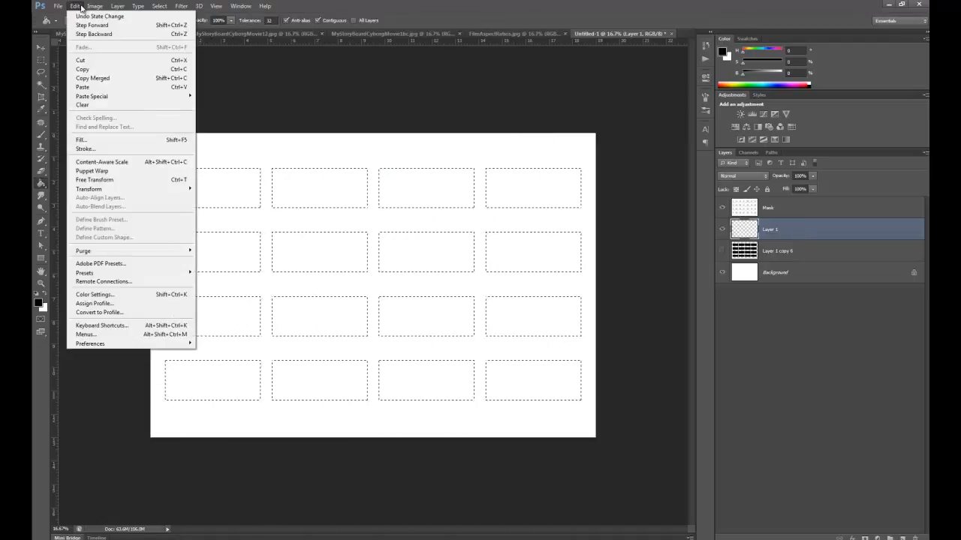
{"action": "left_click", "coordinate": [89, 149]}
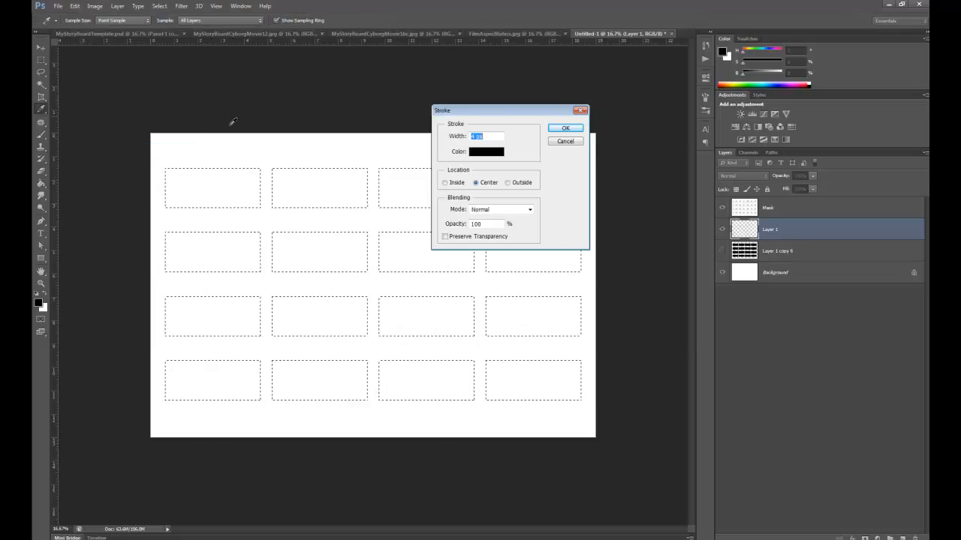
{"action": "left_click", "coordinate": [565, 128]}
{"action": "key", "text": "g"}
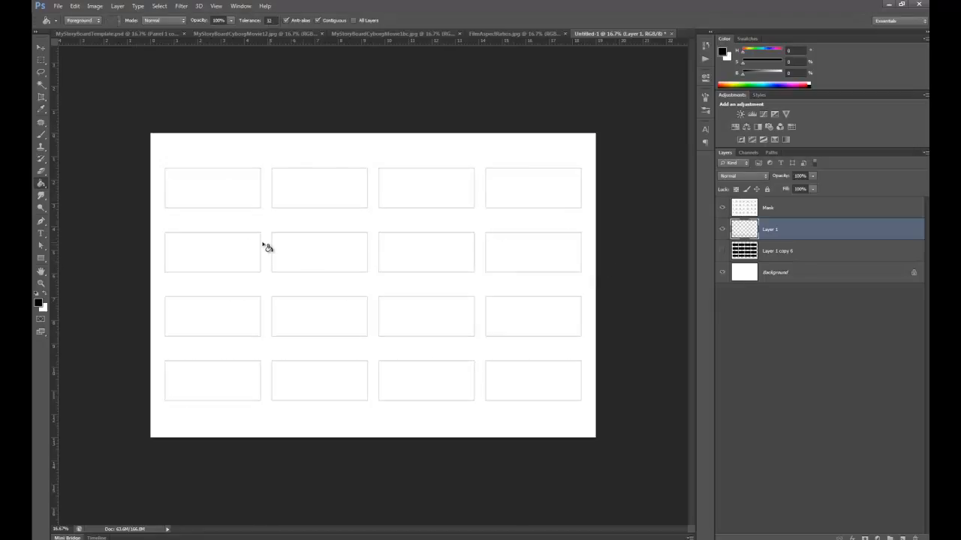
{"action": "key", "text": "z"}
{"action": "left_click_drag", "start_coordinate": [200, 169], "coordinate": [257, 188]}
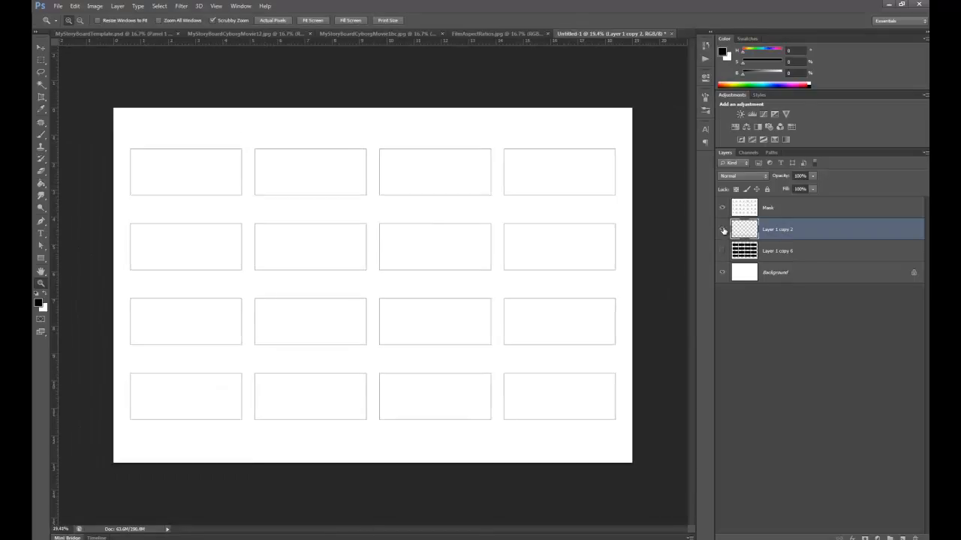
{"action": "left_click", "coordinate": [723, 229]}
{"action": "left_click", "coordinate": [722, 230]}
Step: Reload the black frames layer as a selection and thicken the outlines with a 10 px black centered stroke
{"action": "left_click", "coordinate": [743, 254], "text": "ctrl"}
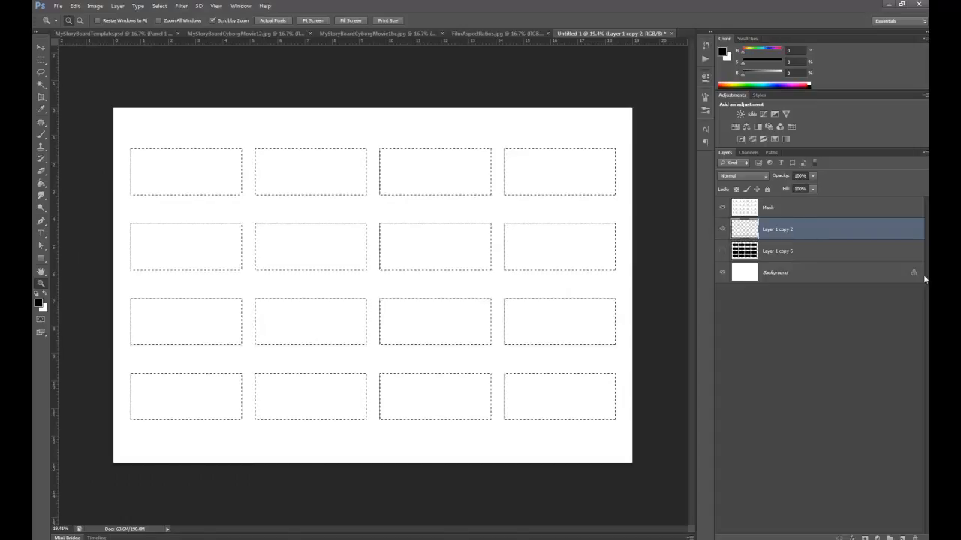
{"action": "left_click", "coordinate": [75, 6]}
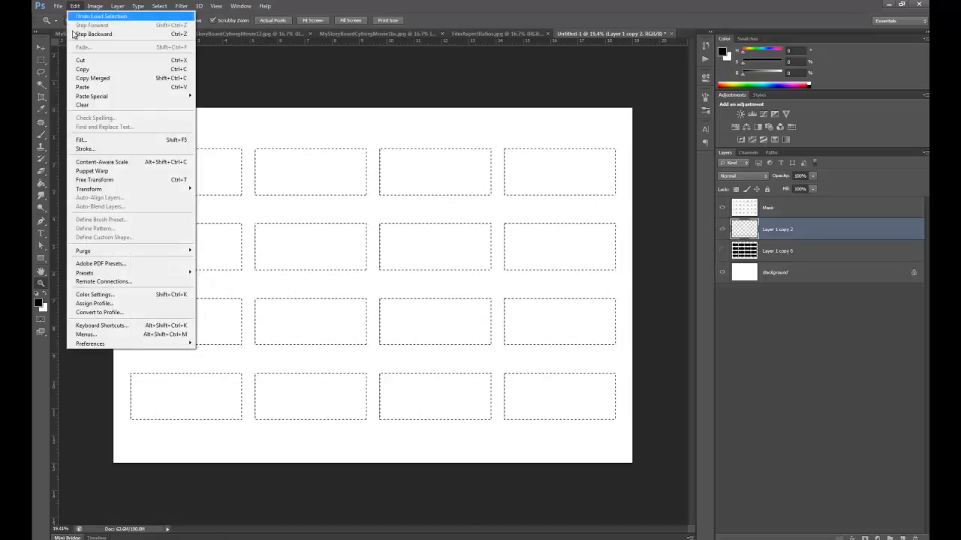
{"action": "left_click", "coordinate": [98, 149]}
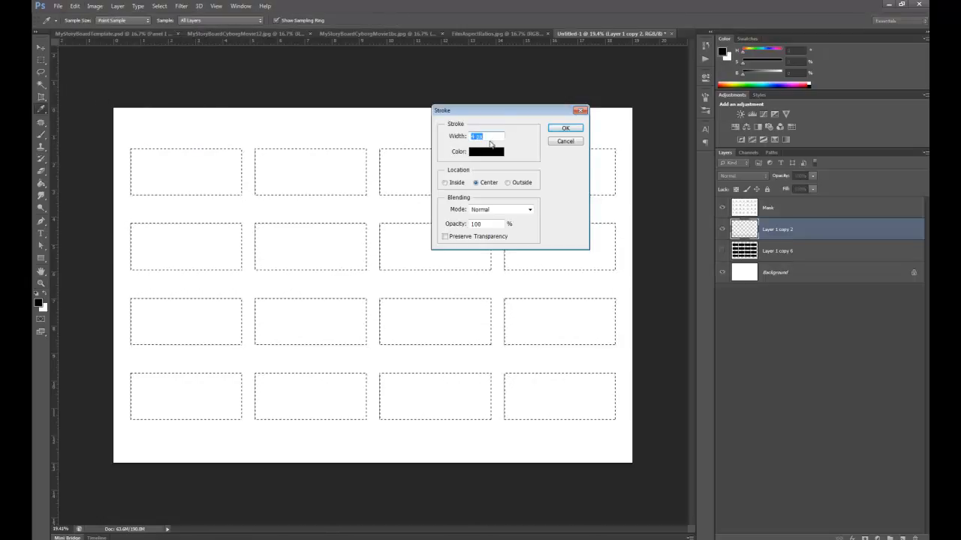
{"action": "type", "text": "10"}
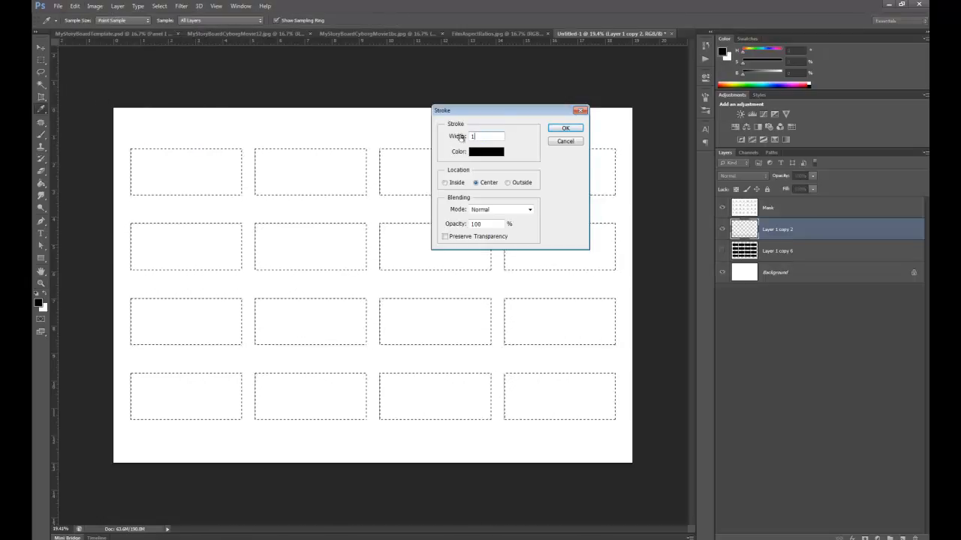
{"action": "left_click", "coordinate": [578, 129]}
{"action": "key", "text": "z"}
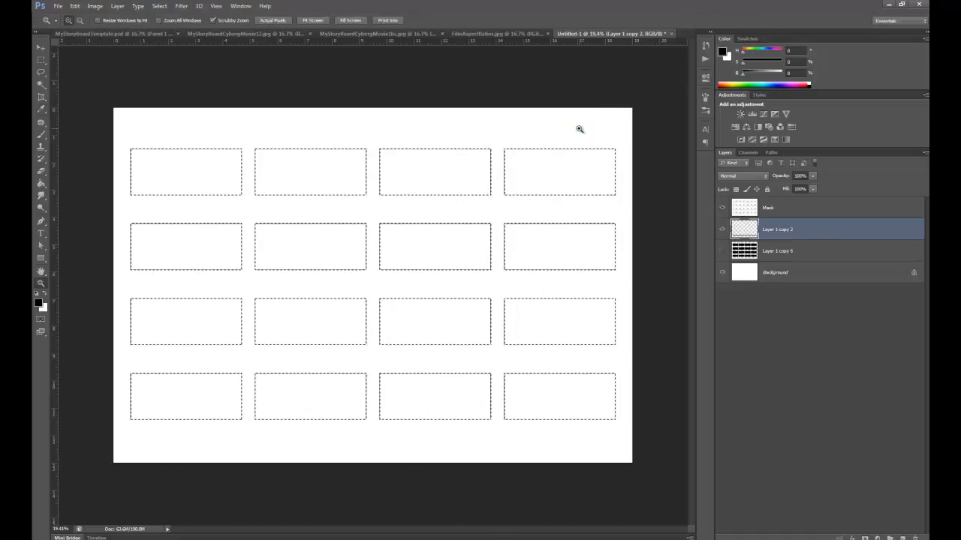
{"action": "key", "text": "ctrl+d"}
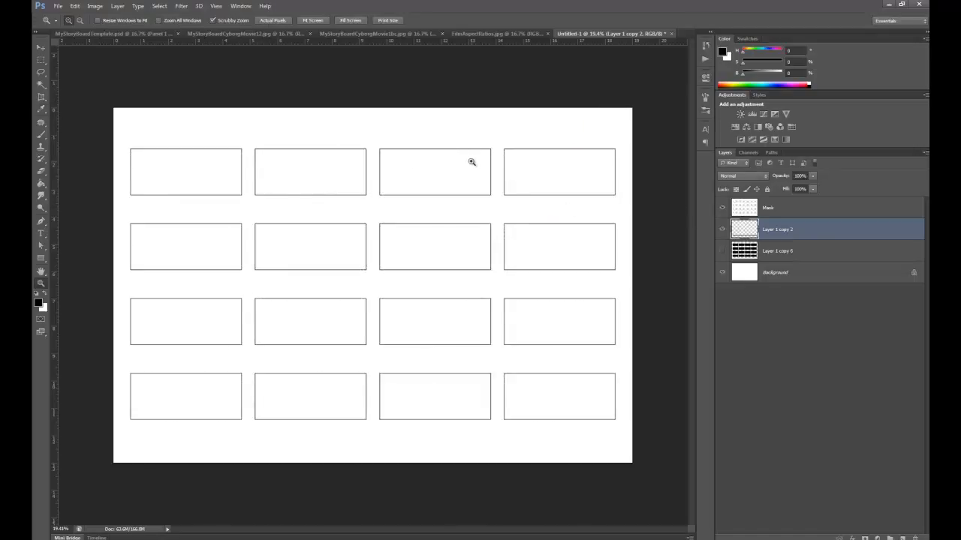
{"action": "key", "text": "ctrl+plus"}
{"action": "mouse_move", "coordinate": [522, 171]}
{"action": "left_mouse_down"}
{"action": "mouse_move", "coordinate": [500, 170]}
{"action": "mouse_move", "coordinate": [512, 172]}
{"action": "left_mouse_up"}
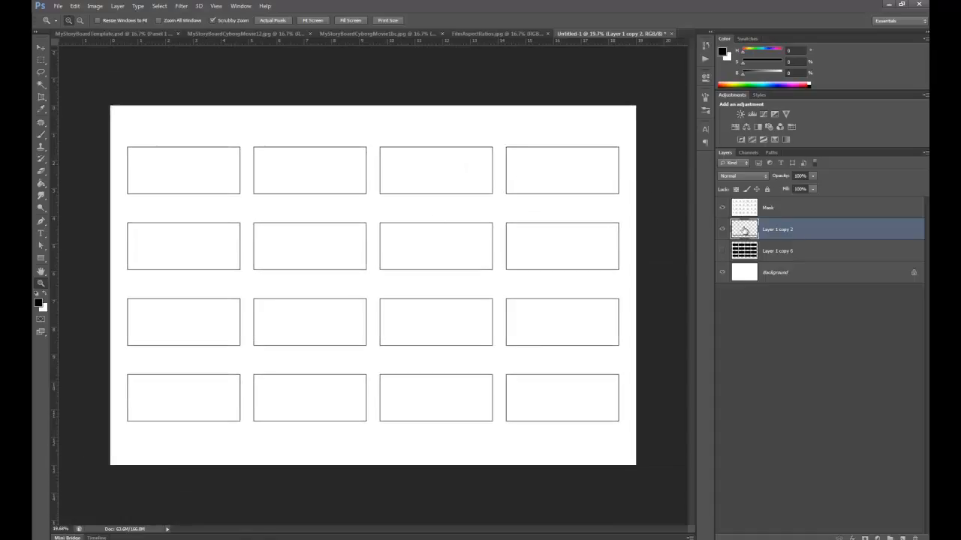
{"action": "left_click", "coordinate": [722, 229]}
{"action": "left_click", "coordinate": [723, 230]}
Step: Test the mask by brushing freehand black strokes across several frames, and undo the strokes
{"action": "key", "text": "alt+bracketright"}
{"action": "left_click", "coordinate": [799, 235]}
{"action": "key", "text": "b"}
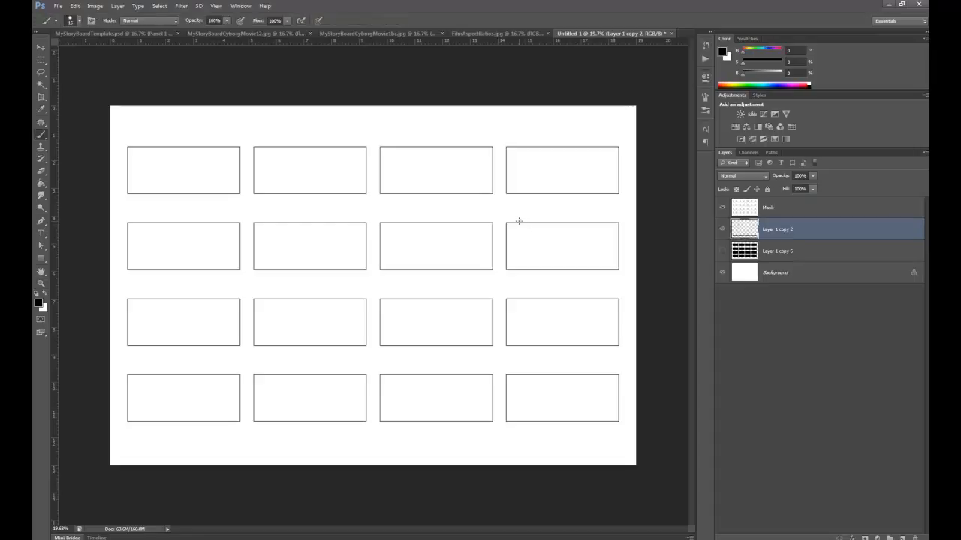
{"action": "mouse_move", "coordinate": [400, 259]}
{"action": "left_mouse_down"}
{"action": "mouse_move", "coordinate": [416, 226]}
{"action": "mouse_move", "coordinate": [421, 261]}
{"action": "mouse_move", "coordinate": [435, 269]}
{"action": "mouse_move", "coordinate": [453, 212]}
{"action": "mouse_move", "coordinate": [465, 321]}
{"action": "mouse_move", "coordinate": [476, 328]}
{"action": "mouse_move", "coordinate": [487, 274]}
{"action": "mouse_move", "coordinate": [527, 320]}
{"action": "mouse_move", "coordinate": [548, 319]}
{"action": "mouse_move", "coordinate": [561, 211]}
{"action": "mouse_move", "coordinate": [582, 354]}
{"action": "mouse_move", "coordinate": [561, 413]}
{"action": "mouse_move", "coordinate": [371, 333]}
{"action": "mouse_move", "coordinate": [290, 218]}
{"action": "left_mouse_up"}
{"action": "mouse_move", "coordinate": [268, 171]}
{"action": "left_mouse_down"}
{"action": "mouse_move", "coordinate": [197, 429]}
{"action": "mouse_move", "coordinate": [206, 137]}
{"action": "left_mouse_up"}
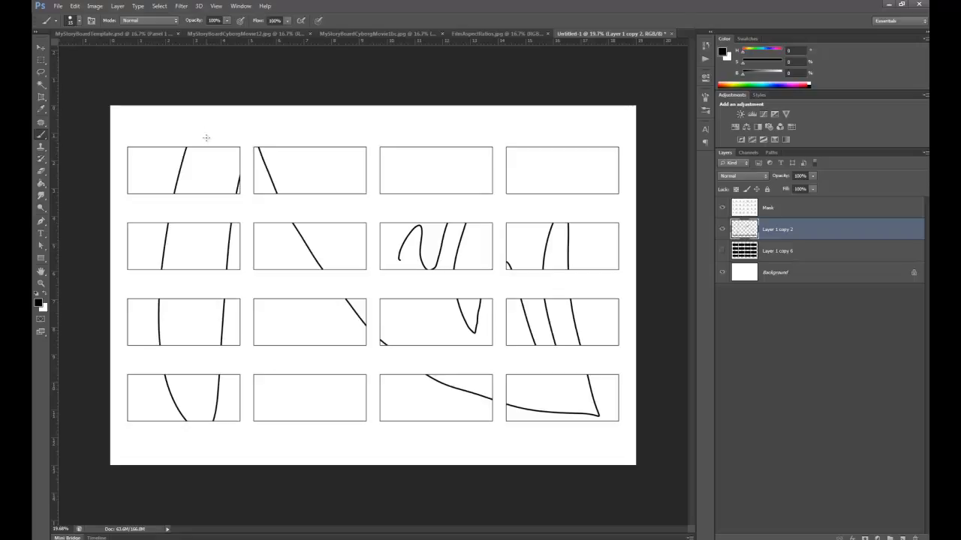
{"action": "key", "text": "ctrl+z"}
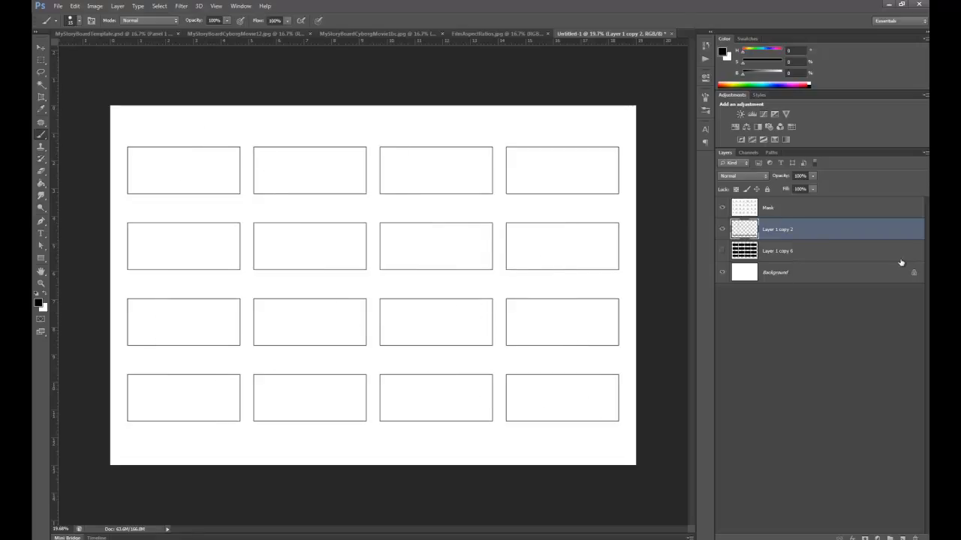
Step: Examine the layer structure of MyStoryBoardTemplate.psd and the finished storyboard MyStoryBoardCyborgMovie12.jpg, and return to the new document
{"action": "left_click", "coordinate": [221, 34]}
{"action": "left_click", "coordinate": [125, 34]}
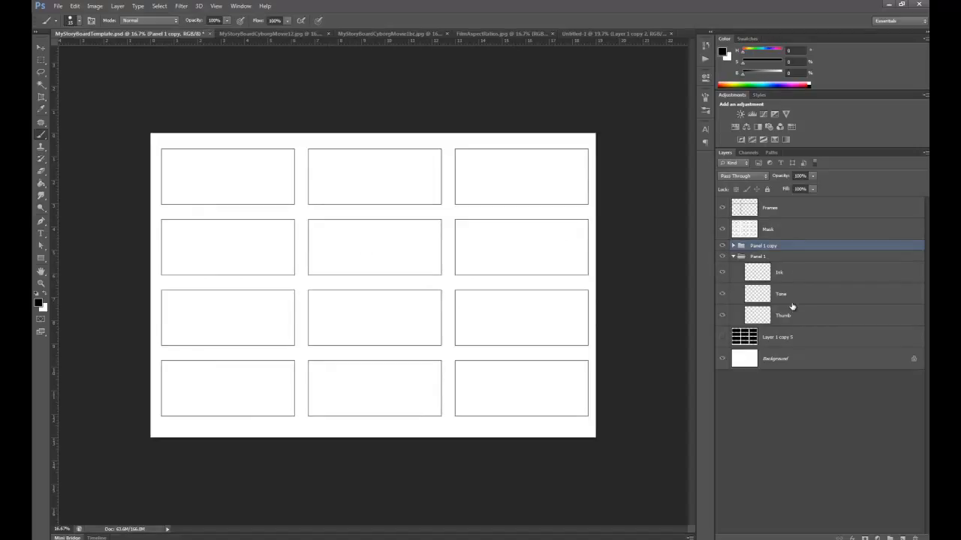
{"action": "left_click", "coordinate": [611, 34]}
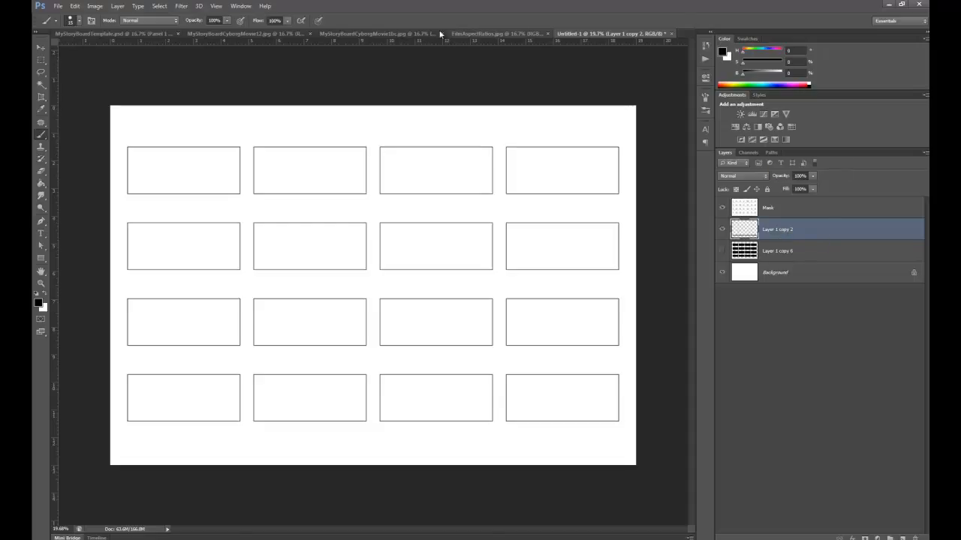
{"action": "left_click", "coordinate": [243, 35]}
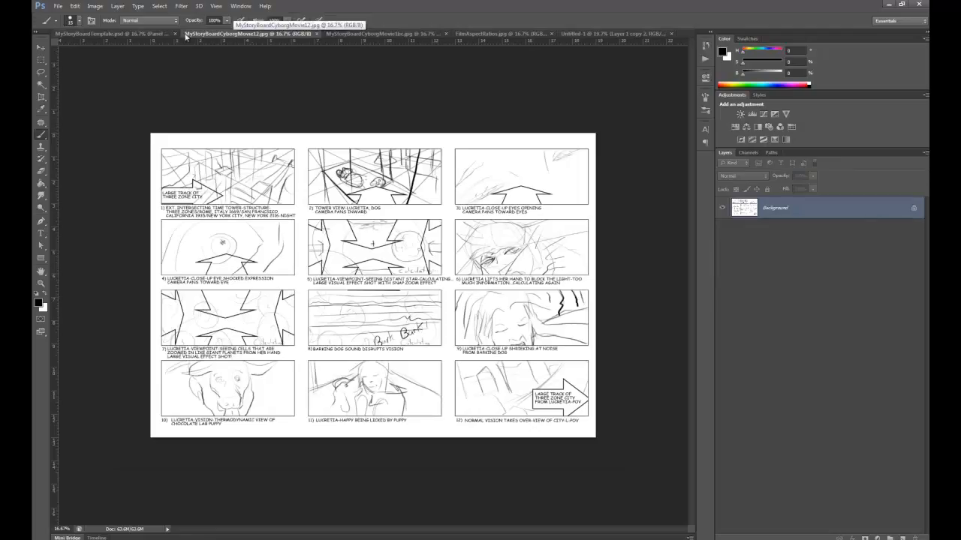
{"action": "left_click", "coordinate": [142, 35]}
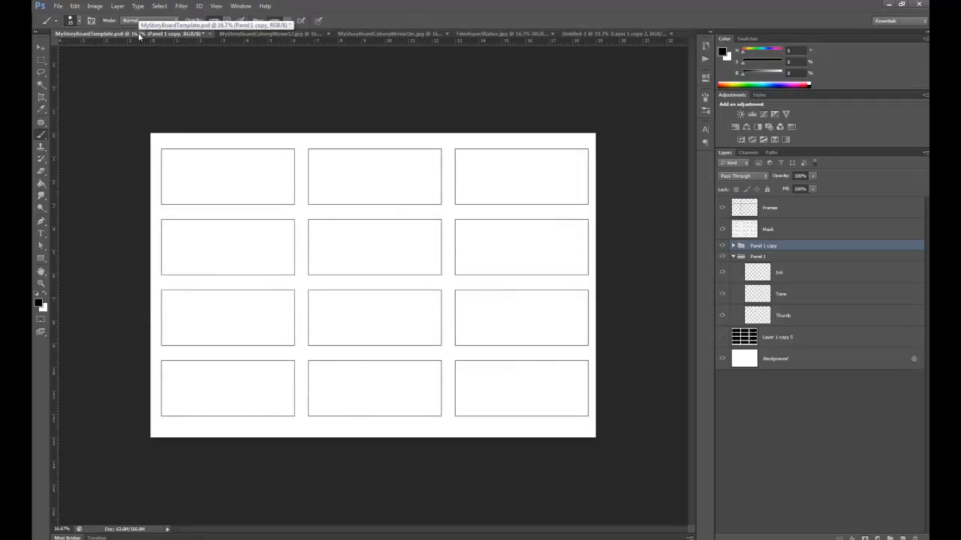
{"action": "left_click", "coordinate": [586, 34]}
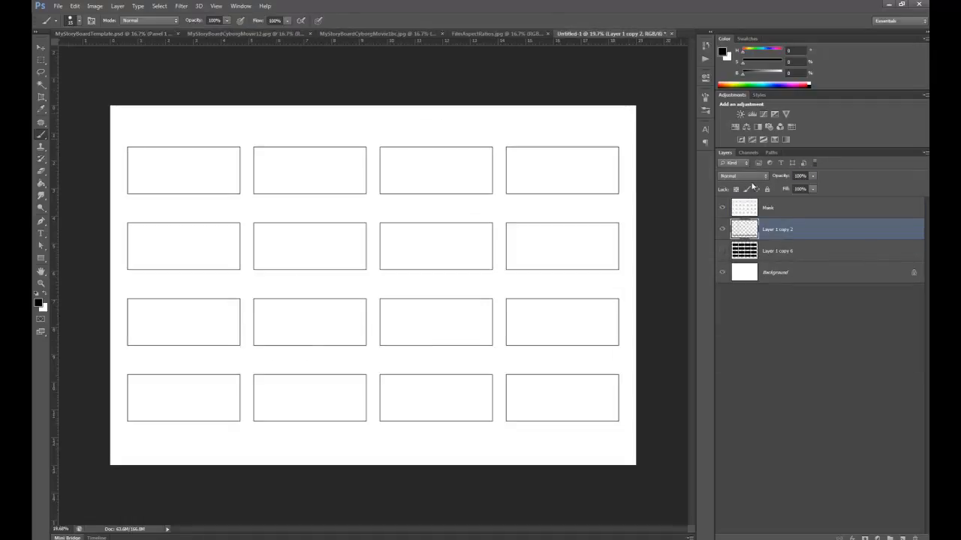
Step: Rename the outline layer below the mask as Frames
{"action": "double_click", "coordinate": [778, 229]}
{"action": "type", "text": "Frames"}
{"action": "key", "text": "Return"}
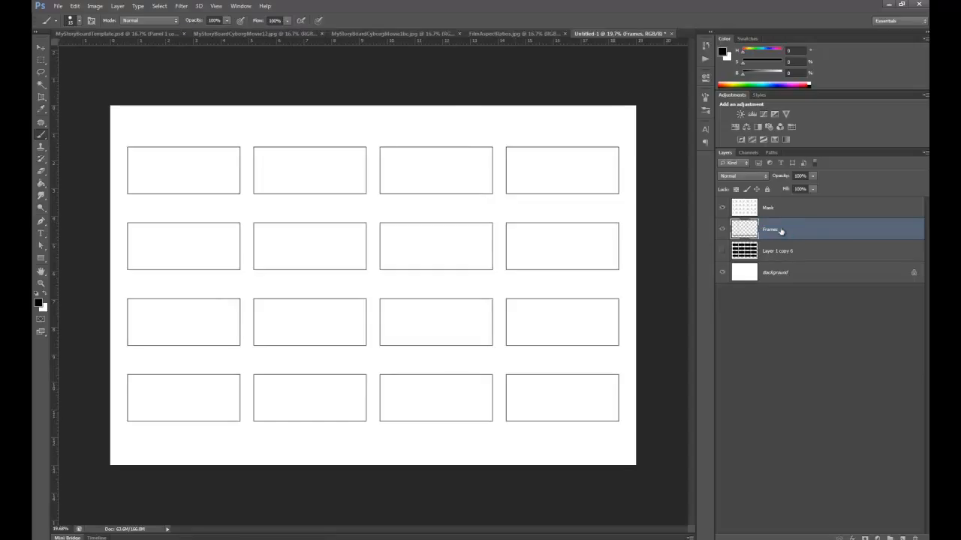
Step: Add three new layers directly above the hidden black frames layer and rename the top one as Ink
{"action": "left_click", "coordinate": [803, 253]}
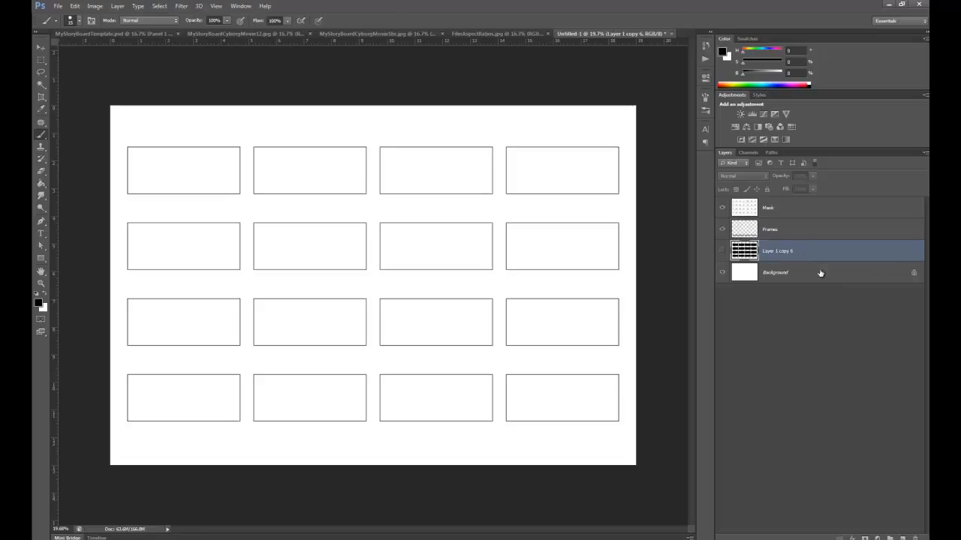
{"action": "left_click", "coordinate": [902, 538]}
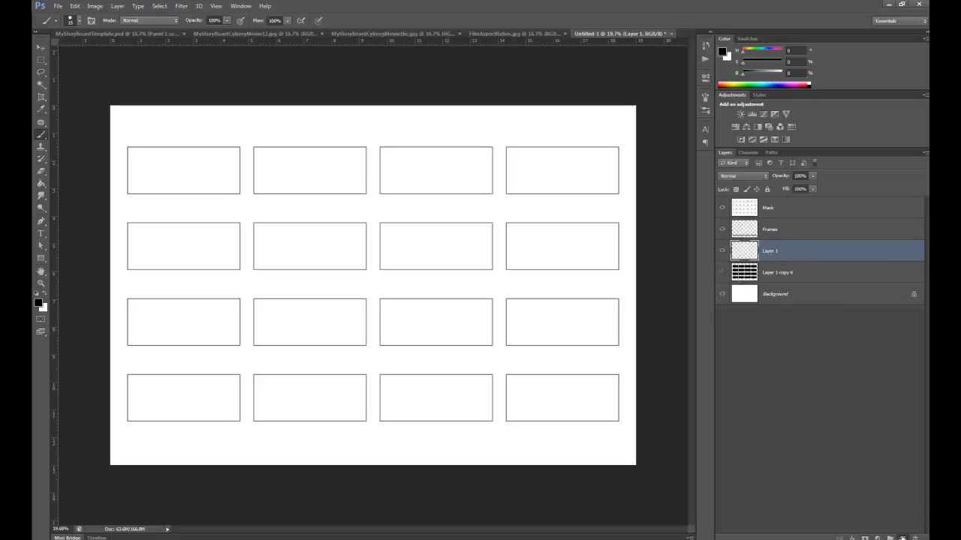
{"action": "left_click", "coordinate": [902, 538]}
{"action": "left_click", "coordinate": [902, 538]}
{"action": "double_click", "coordinate": [770, 251]}
{"action": "type", "text": "P1"}
{"action": "key", "text": "Return"}
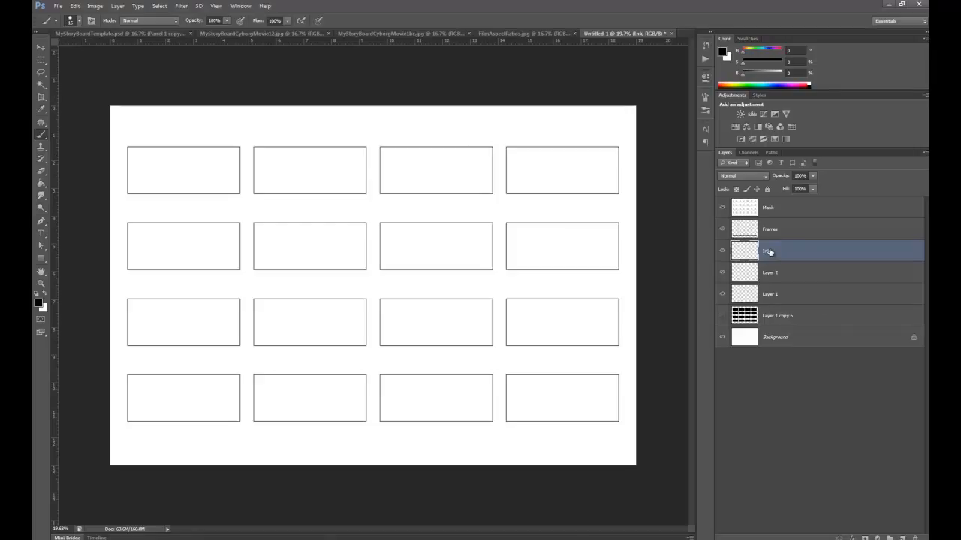
Step: Rename the two empty layers below Ink as Tone and Thumb, from top to bottom
{"action": "double_click", "coordinate": [770, 273]}
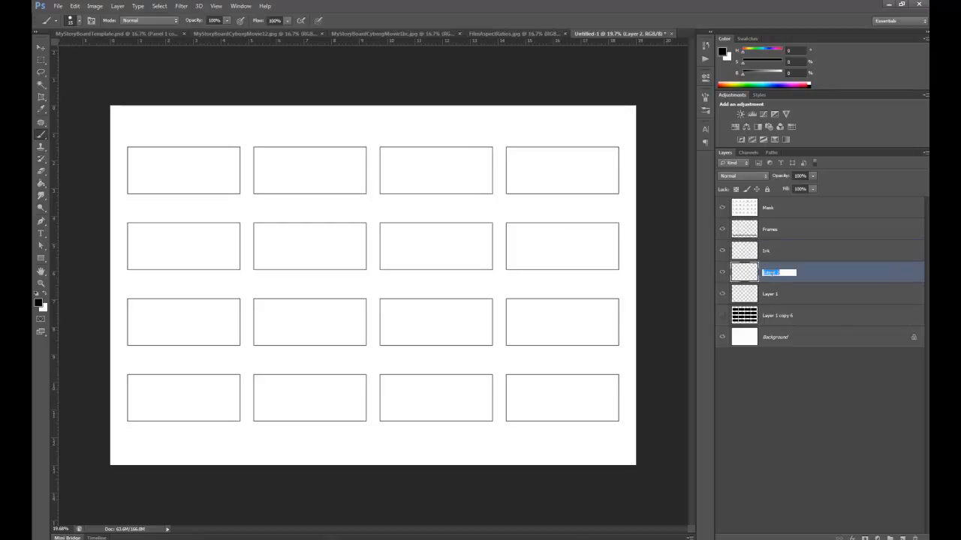
{"action": "type", "text": "Tone"}
{"action": "key", "text": "Return"}
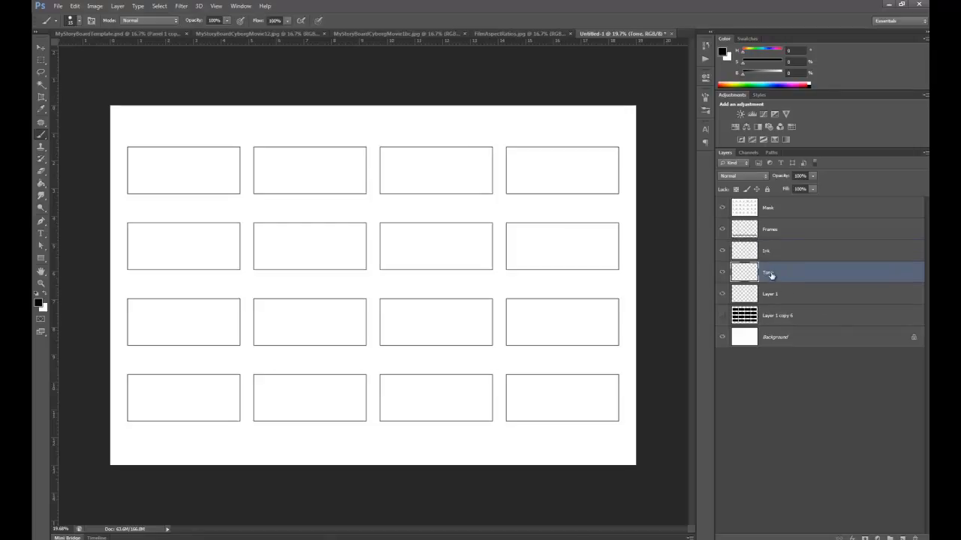
{"action": "double_click", "coordinate": [769, 294]}
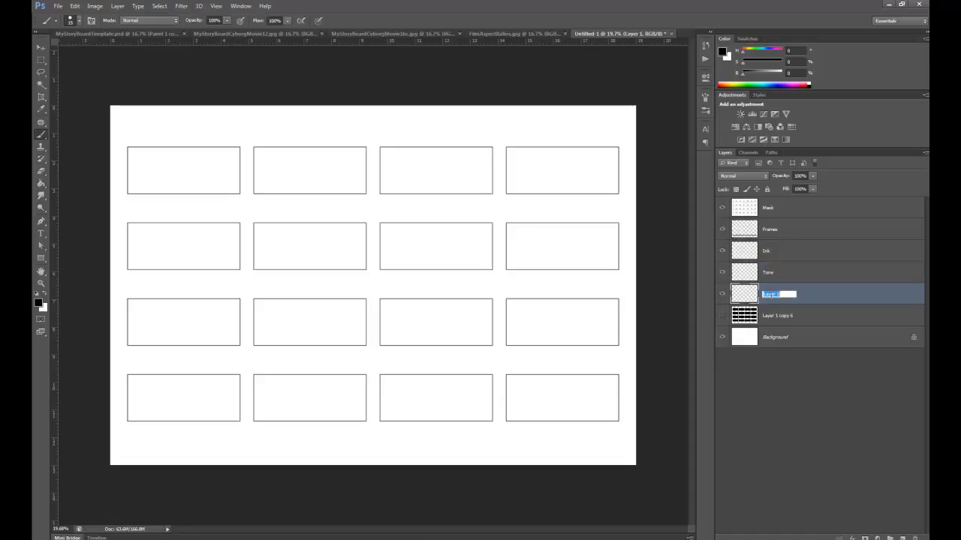
{"action": "type", "text": "Thumb"}
{"action": "key", "text": "Return"}
Step: Group the Ink, Tone and Thumb layers and name the group Panel 1
{"action": "left_click", "coordinate": [805, 252]}
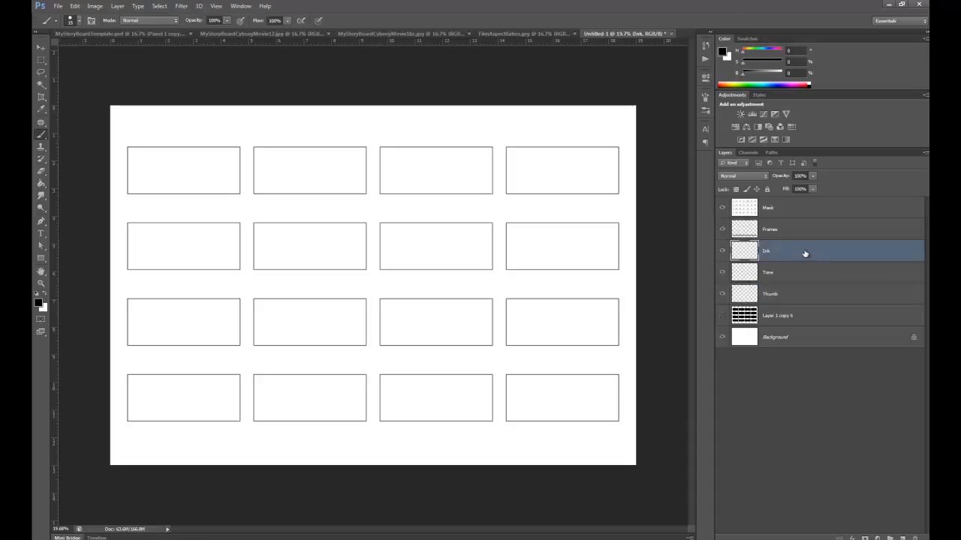
{"action": "left_click", "coordinate": [791, 296], "text": "shift"}
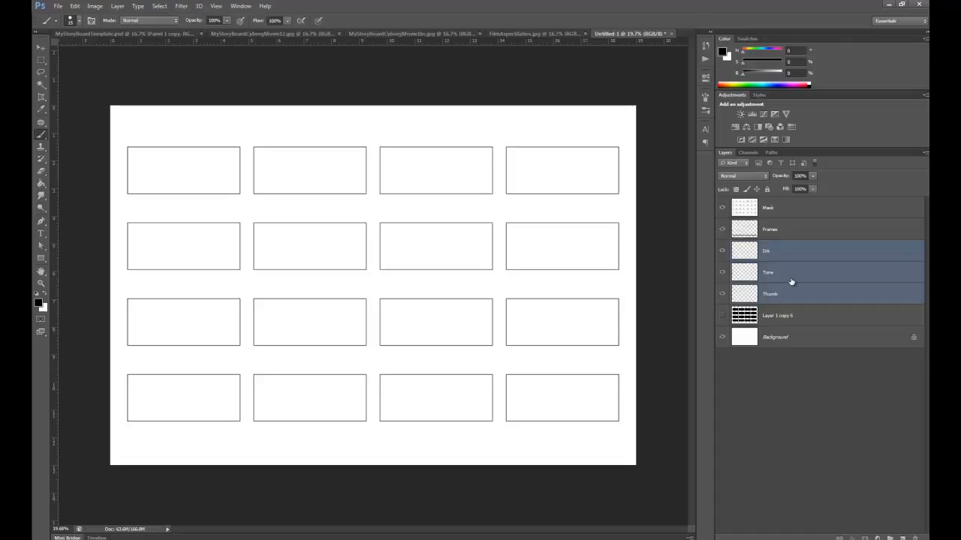
{"action": "key", "text": "ctrl+g"}
{"action": "double_click", "coordinate": [759, 246]}
{"action": "type", "text": "Panel 1"}
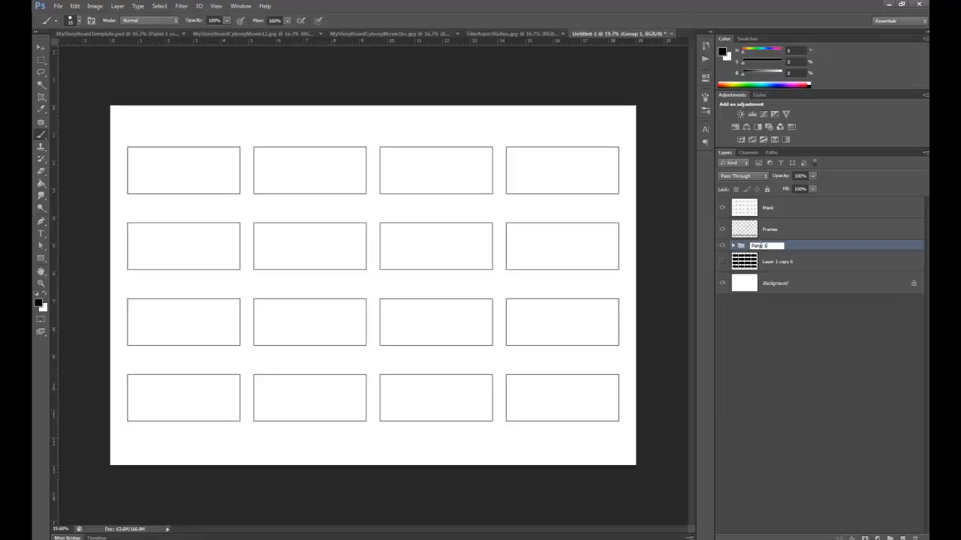
{"action": "key", "text": "Return"}
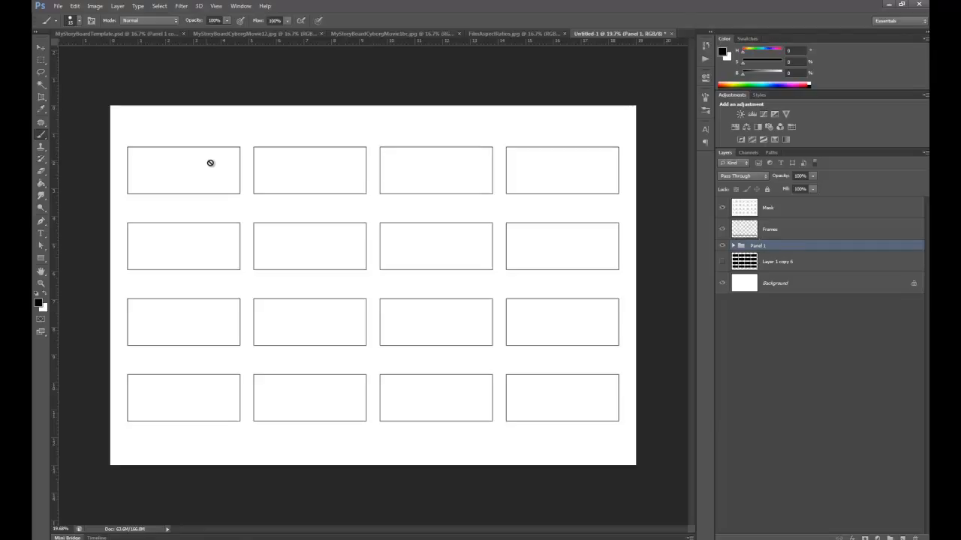
Step: Duplicate the Panel 1 group as Panel 2 and place the copy directly below Panel 1
{"action": "right_click", "coordinate": [812, 248]}
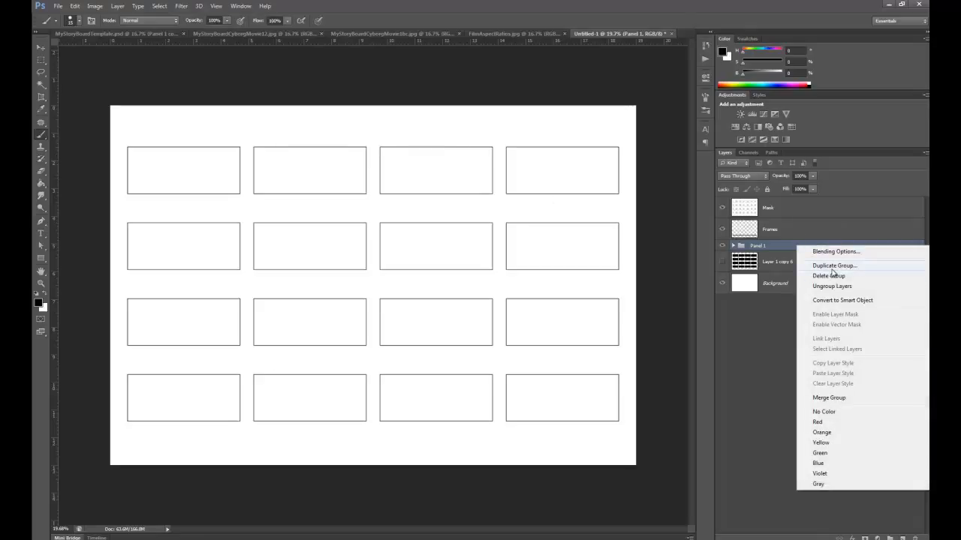
{"action": "left_click", "coordinate": [831, 267]}
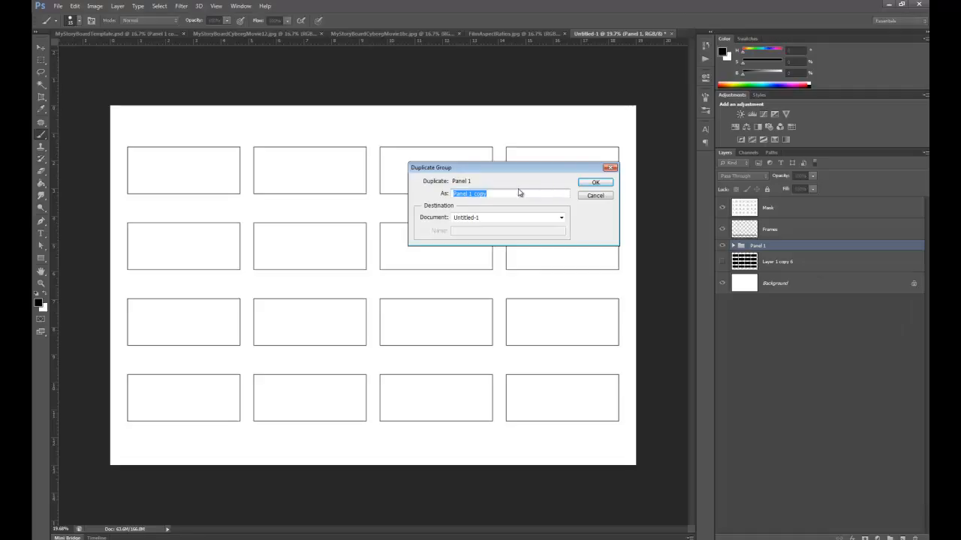
{"action": "left_click_drag", "start_coordinate": [499, 194], "coordinate": [469, 195]}
{"action": "type", "text": "2"}
{"action": "left_click", "coordinate": [593, 185]}
{"action": "left_click_drag", "start_coordinate": [774, 248], "coordinate": [779, 266]}
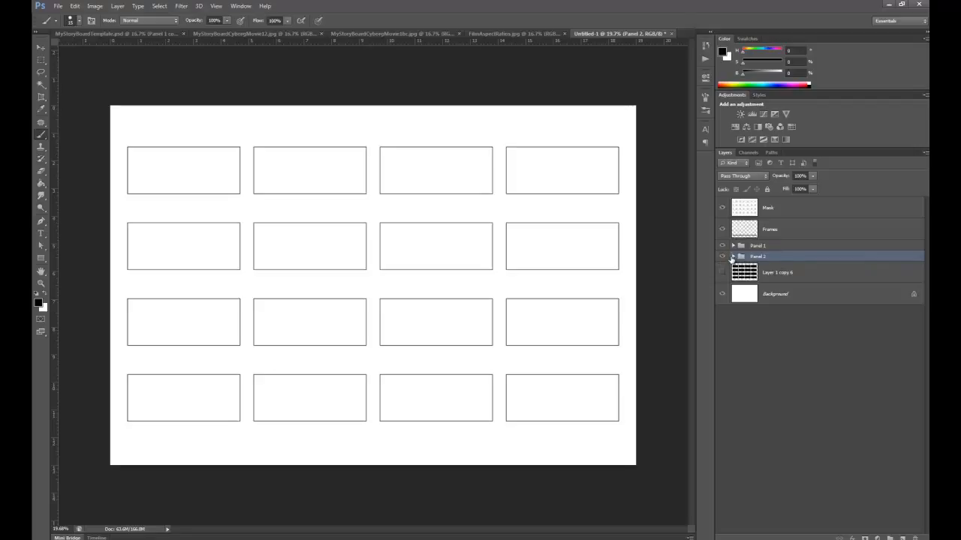
Step: Brush a freehand black zigzag across the second frame of the top row on Panel 2's Ink layer
{"action": "left_click", "coordinate": [733, 258]}
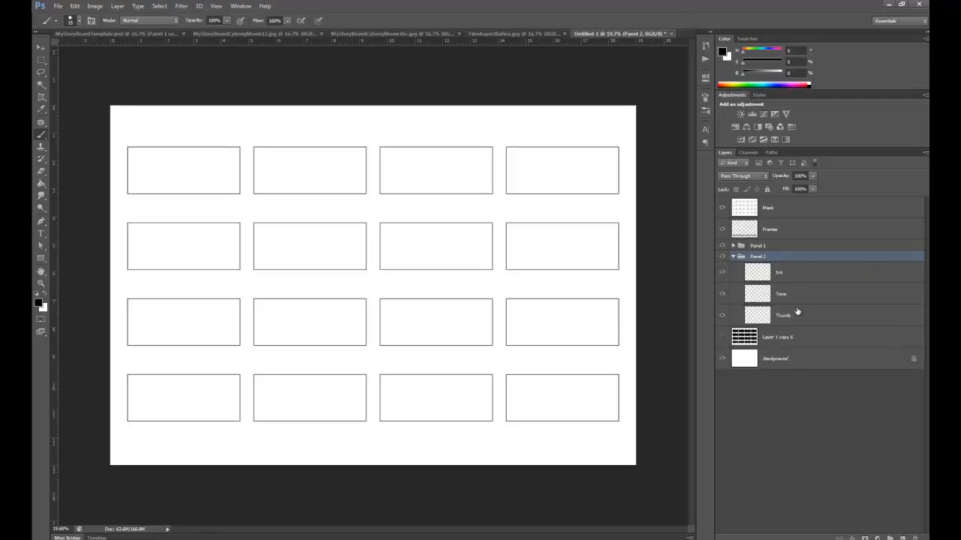
{"action": "left_click", "coordinate": [794, 276]}
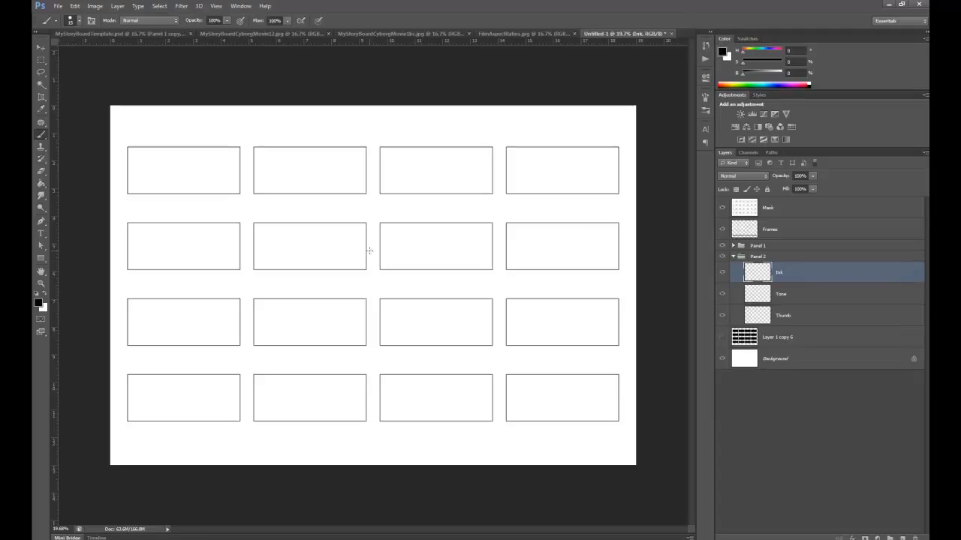
{"action": "mouse_move", "coordinate": [281, 155]}
{"action": "left_mouse_down"}
{"action": "mouse_move", "coordinate": [298, 190]}
{"action": "mouse_move", "coordinate": [322, 180]}
{"action": "mouse_move", "coordinate": [347, 143]}
{"action": "mouse_move", "coordinate": [294, 180]}
{"action": "mouse_move", "coordinate": [260, 180]}
{"action": "left_mouse_up"}
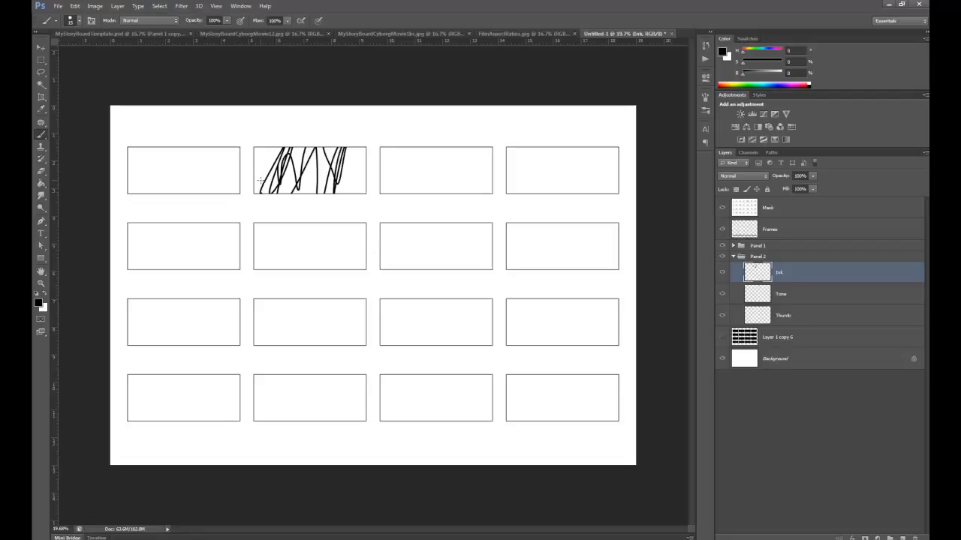
Step: Brush freehand black zigzag strokes across the first frame of the top row on Panel 1's Ink layer
{"action": "left_click", "coordinate": [734, 246]}
{"action": "left_click", "coordinate": [795, 259]}
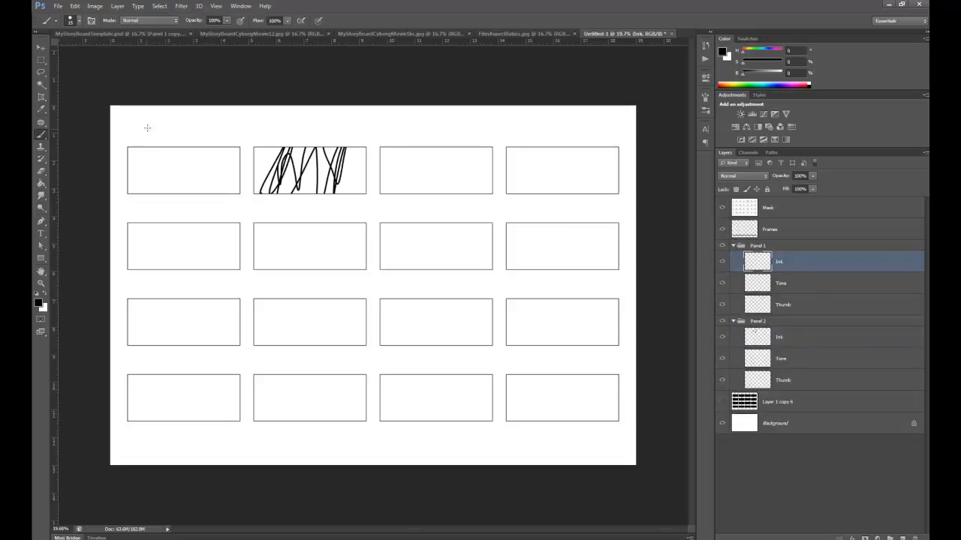
{"action": "left_click_drag", "start_coordinate": [144, 194], "coordinate": [154, 147]}
{"action": "left_click_drag", "start_coordinate": [174, 193], "coordinate": [180, 147]}
{"action": "mouse_move", "coordinate": [186, 194]}
{"action": "left_mouse_down"}
{"action": "mouse_move", "coordinate": [203, 147]}
{"action": "mouse_move", "coordinate": [214, 147]}
{"action": "left_mouse_up"}
{"action": "left_click_drag", "start_coordinate": [224, 147], "coordinate": [236, 194]}
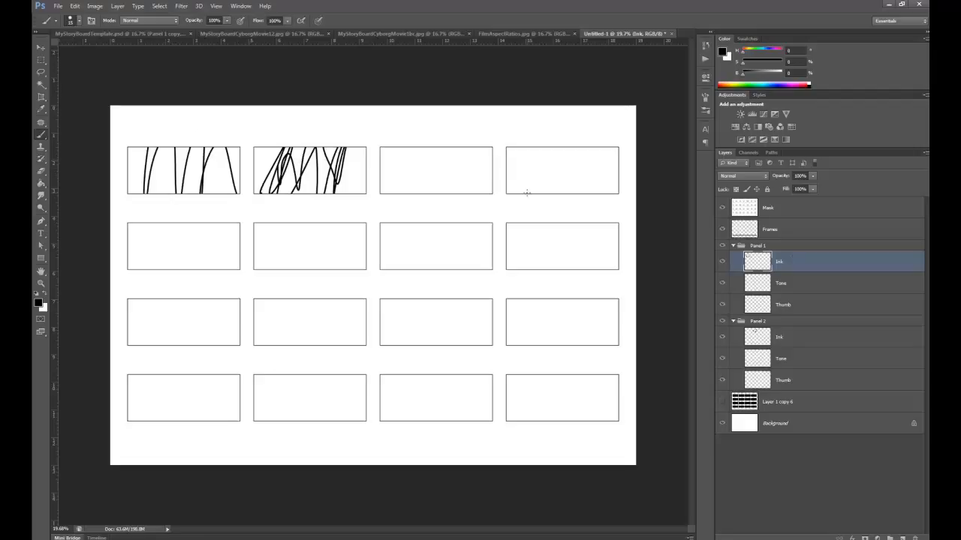
Step: Check the artwork with the Frames layer and the Mask layer each hidden in turn and shown again, and collapse both panel groups
{"action": "left_click", "coordinate": [722, 229]}
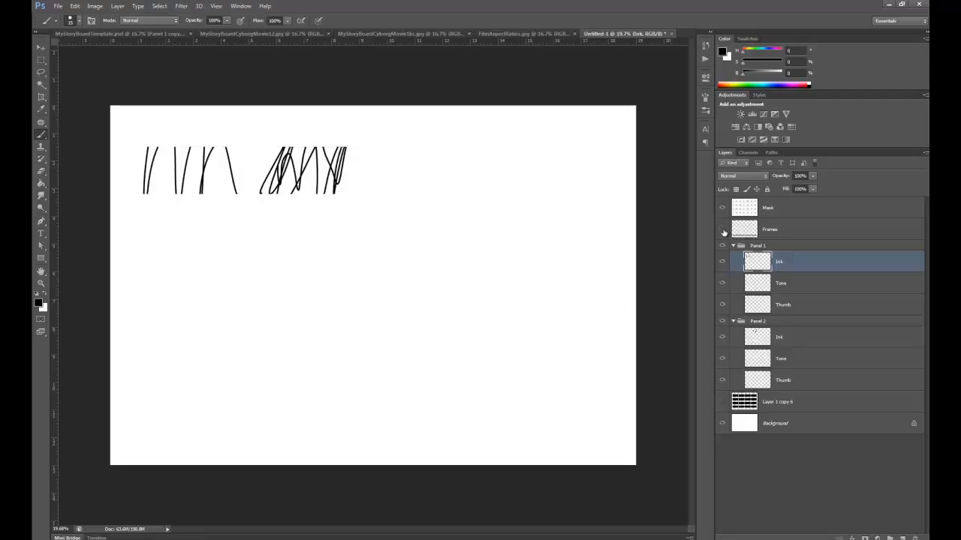
{"action": "left_click", "coordinate": [723, 230]}
{"action": "left_click", "coordinate": [723, 209]}
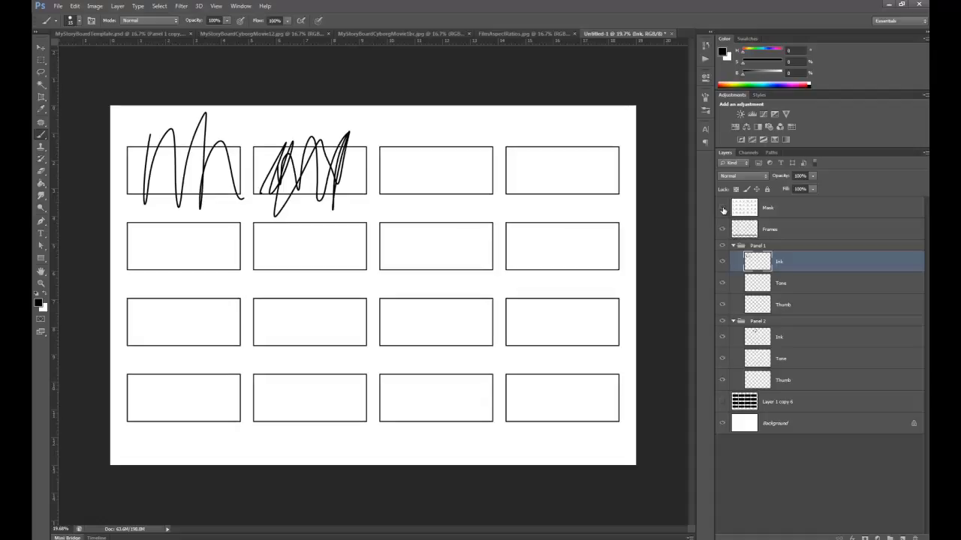
{"action": "left_click", "coordinate": [722, 209]}
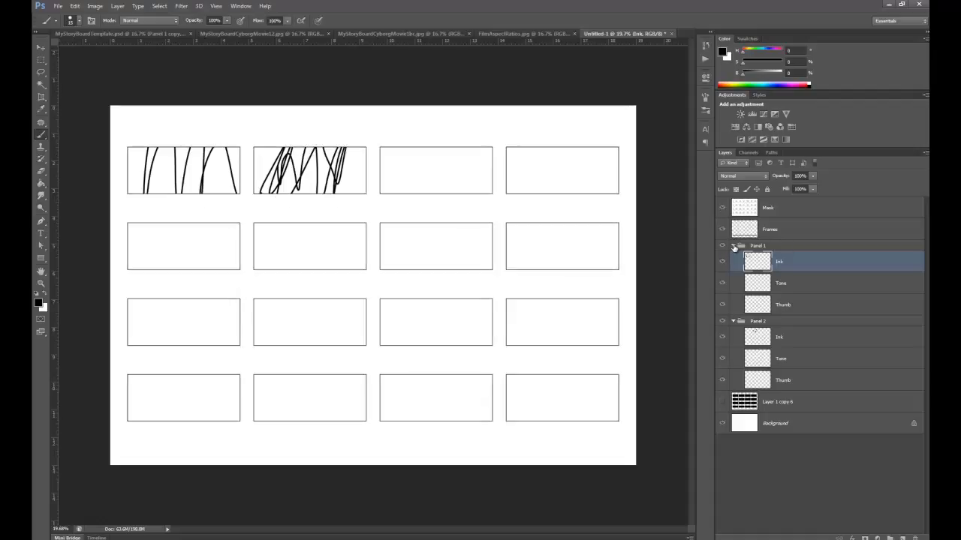
{"action": "left_click", "coordinate": [733, 247]}
{"action": "left_click", "coordinate": [733, 257]}
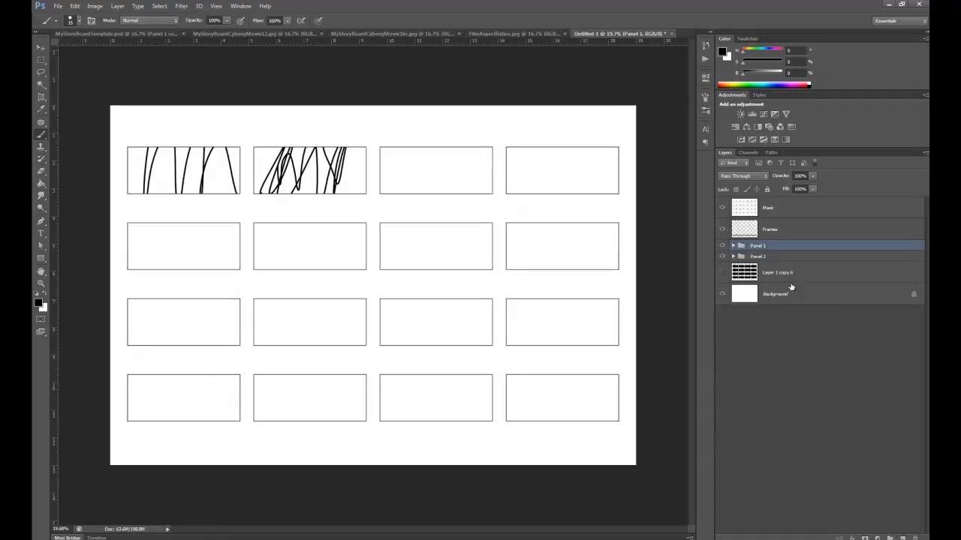